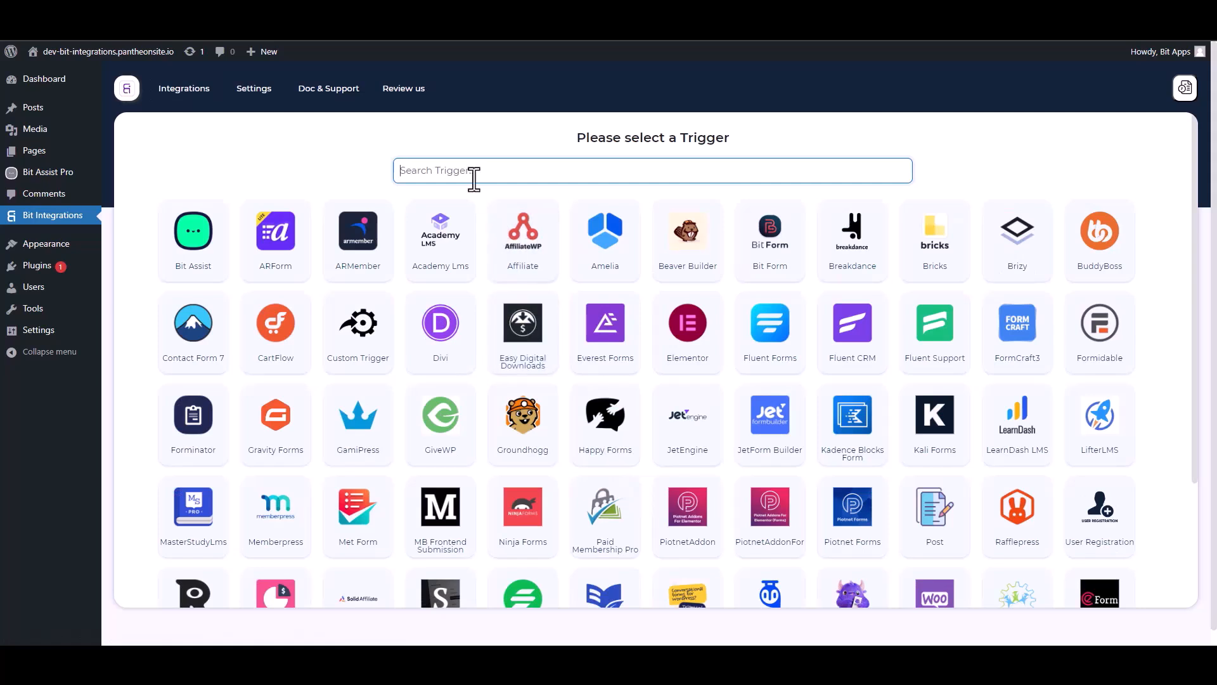
Step: Set Bit Assist as the trigger, copy its webhook URL, and start fetching test data
click(201, 257)
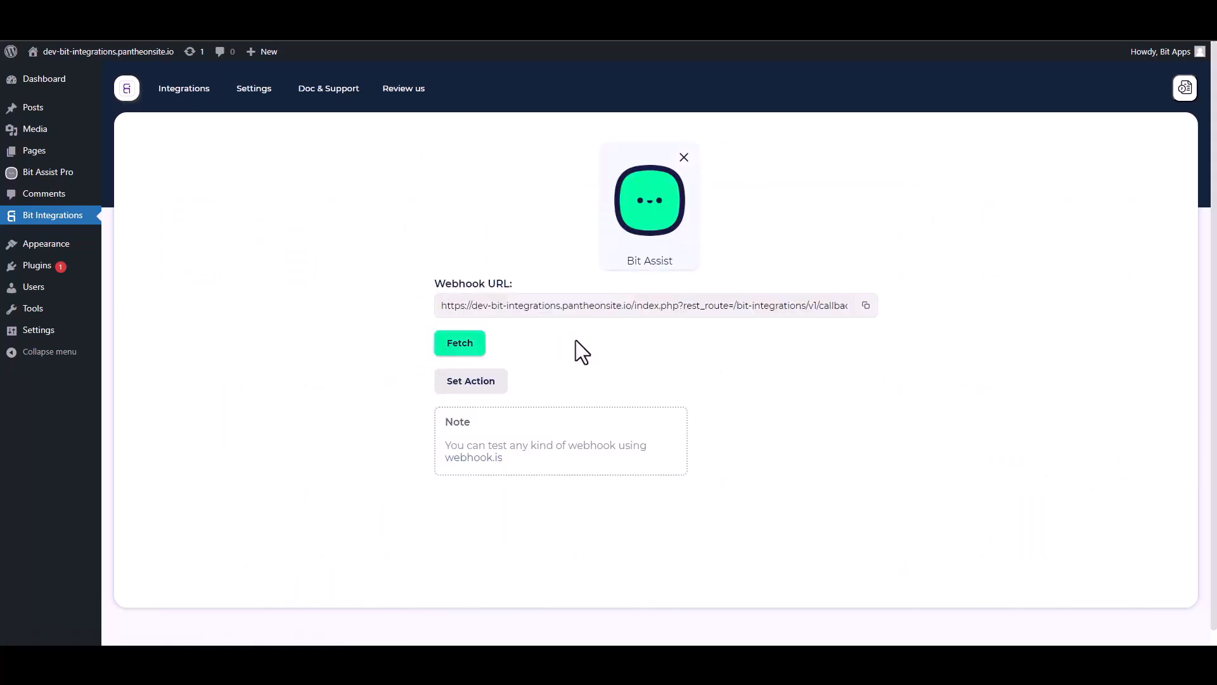
click(868, 306)
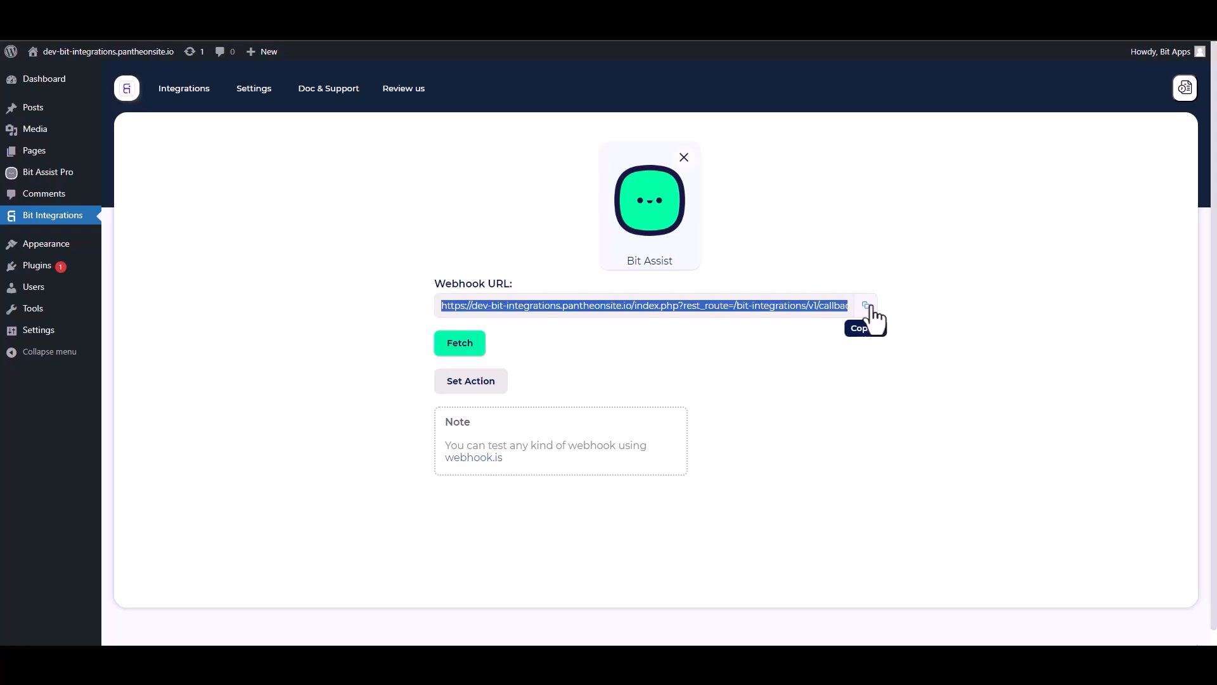
click(474, 347)
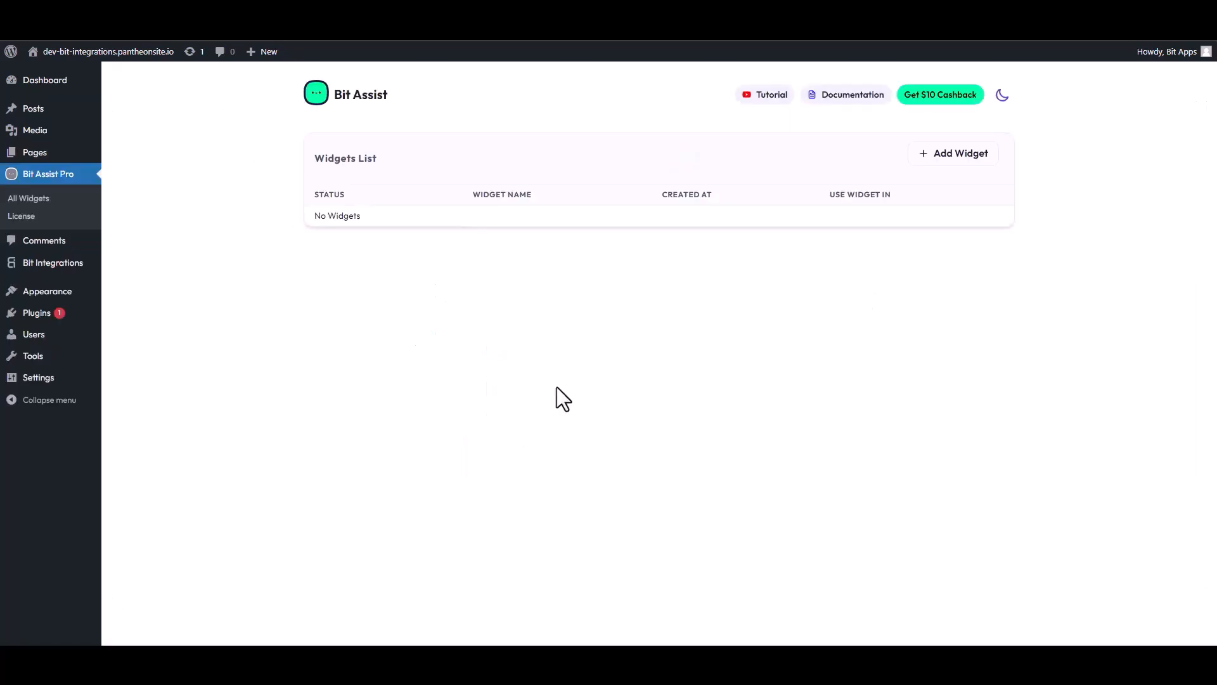
Step: Create a widget named 'Bit Integrations' and open it in the editor
click(958, 155)
click(510, 364)
key(ctrl+a)
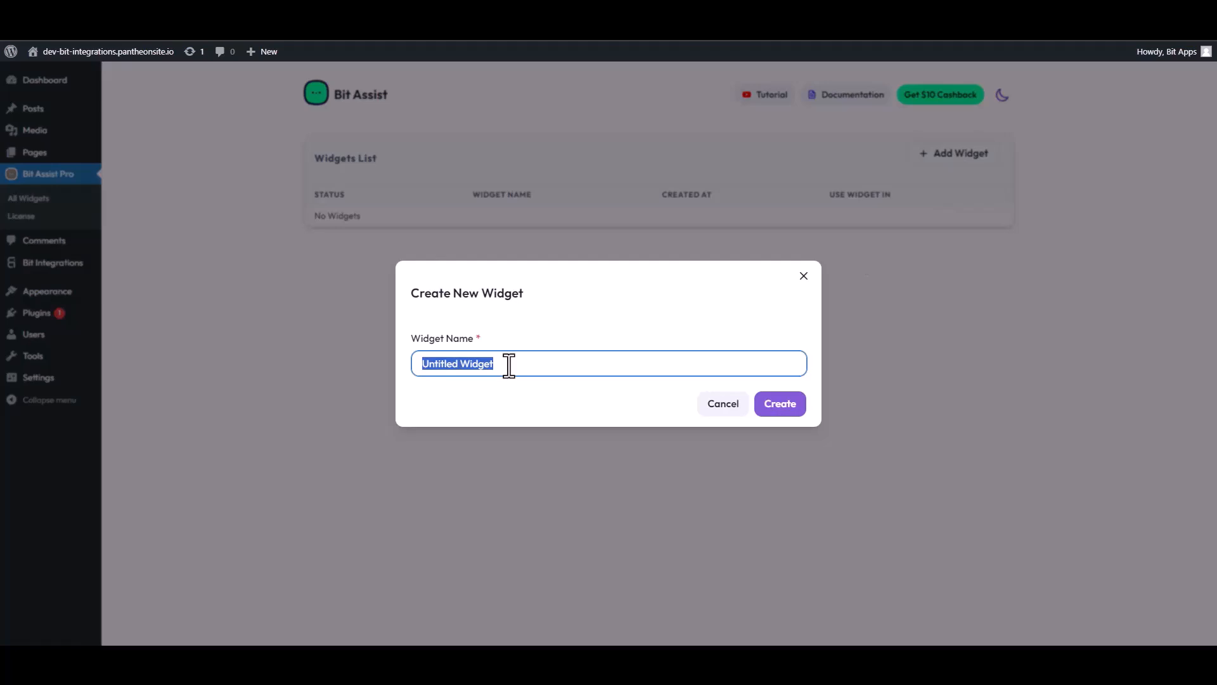
text(Bit In)
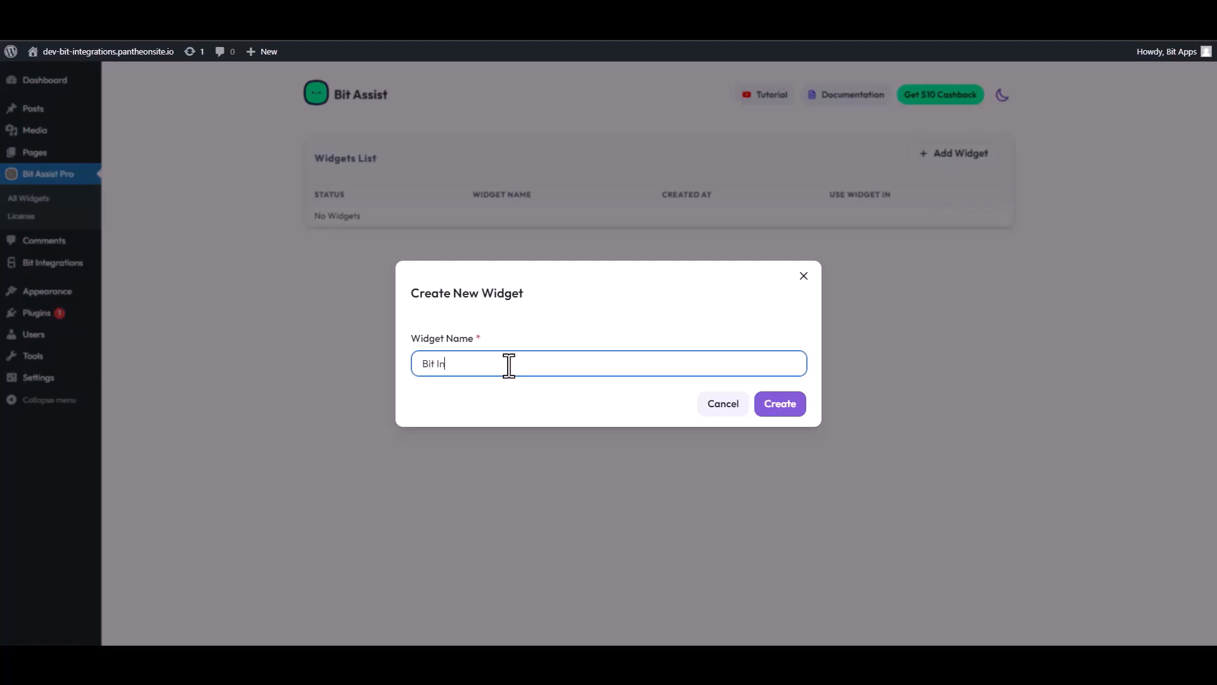
text(tegrations)
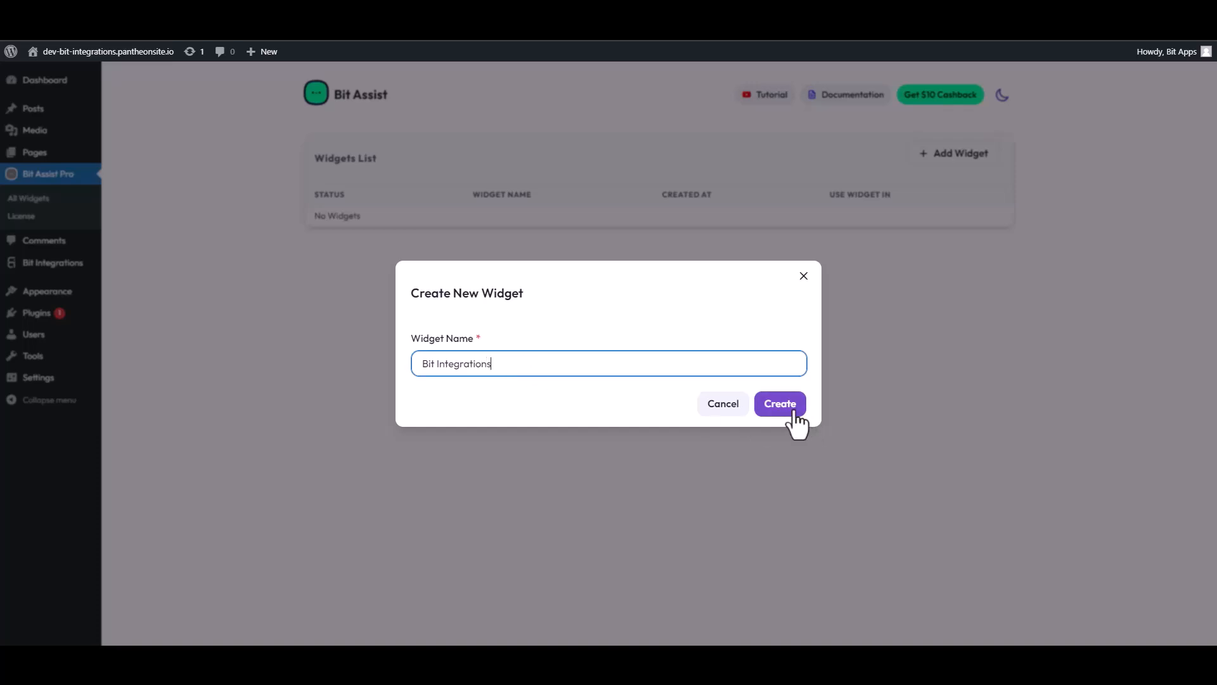
click(781, 404)
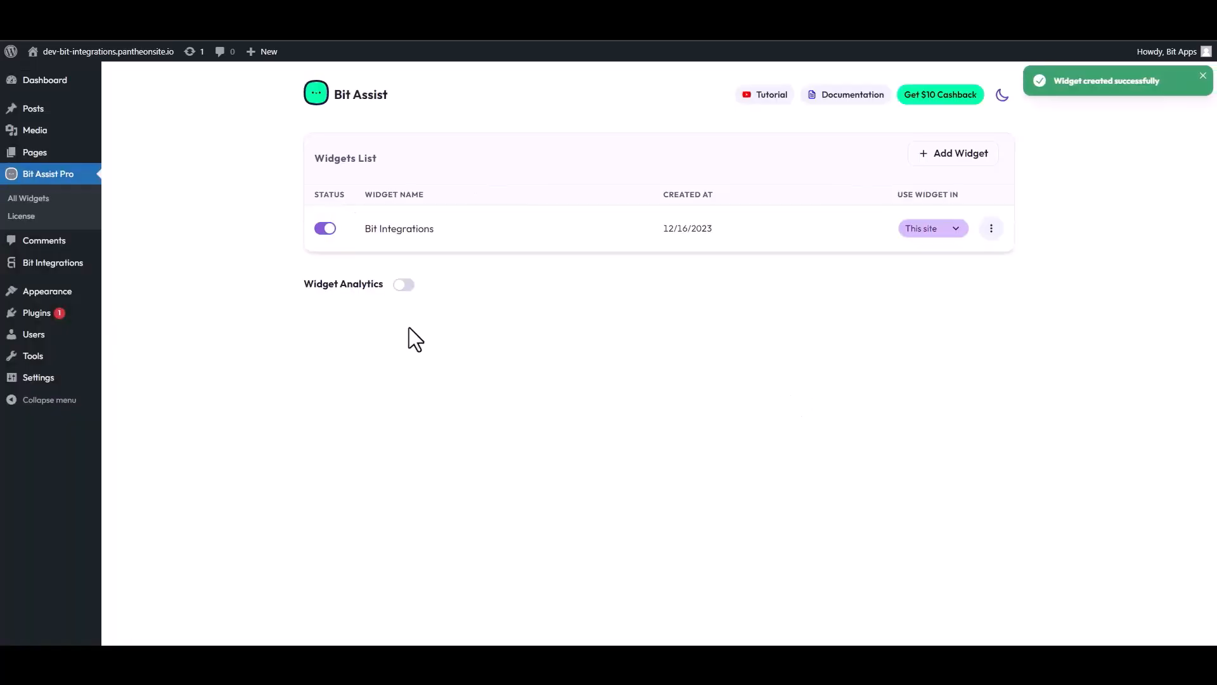
click(991, 229)
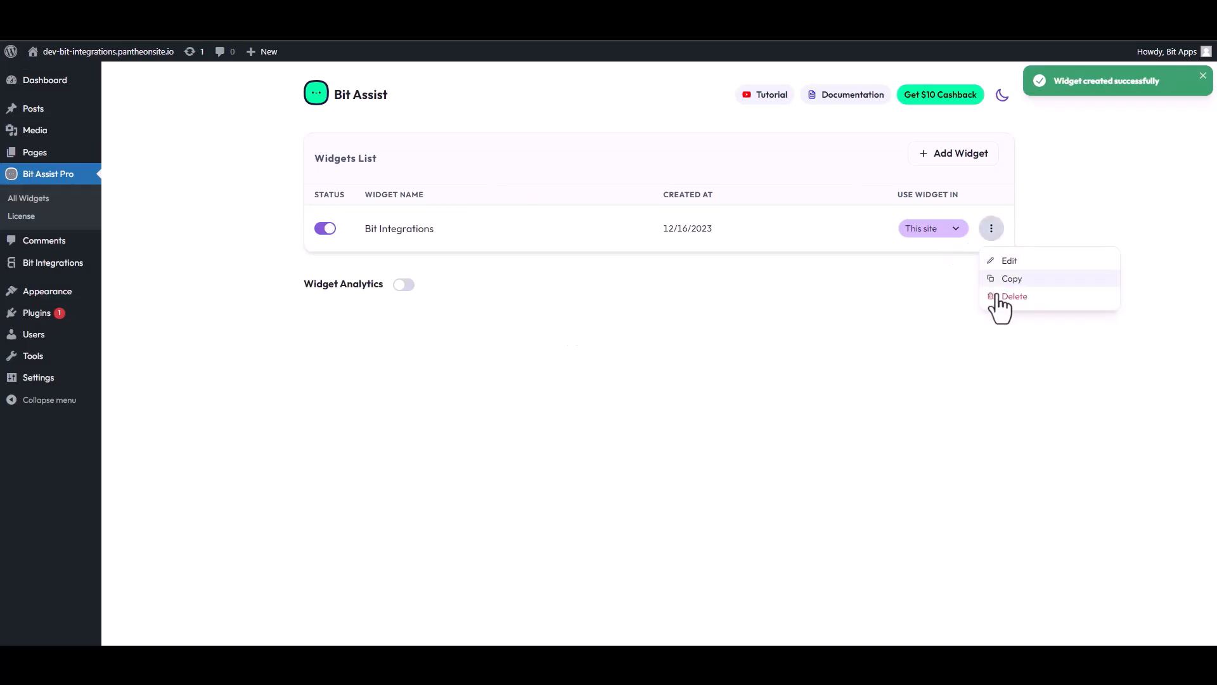
click(1004, 262)
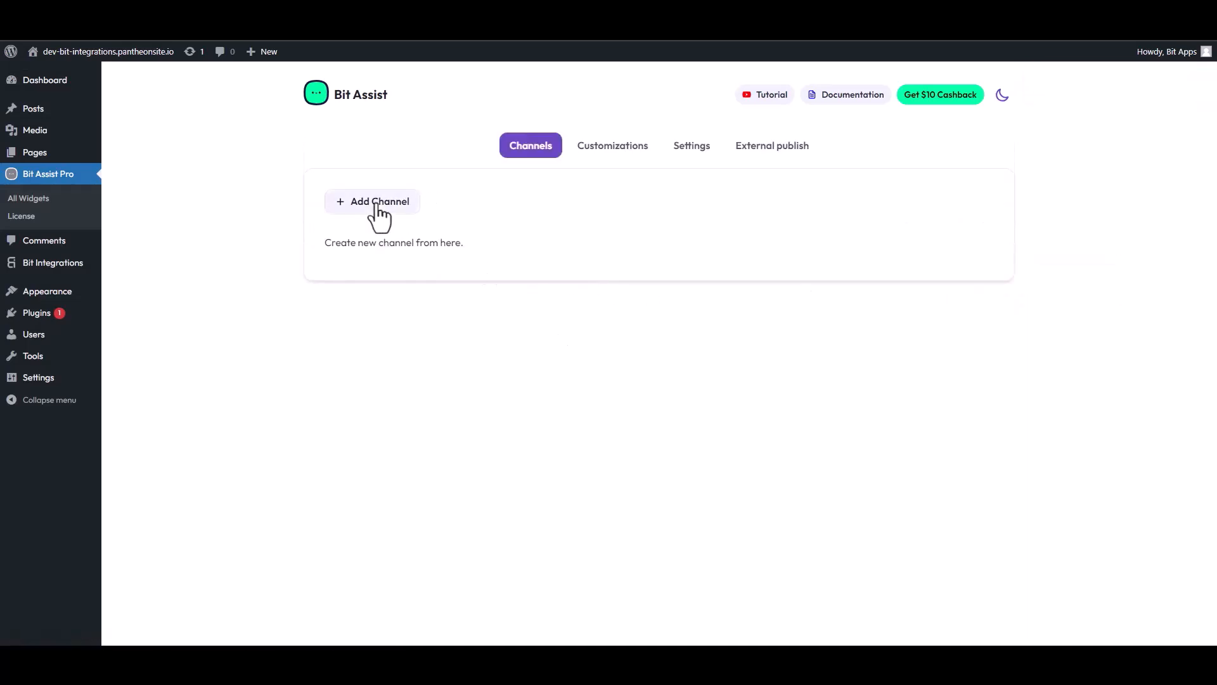
Step: Add a Custom Form channel to the widget and retitle it 'Con'
click(377, 204)
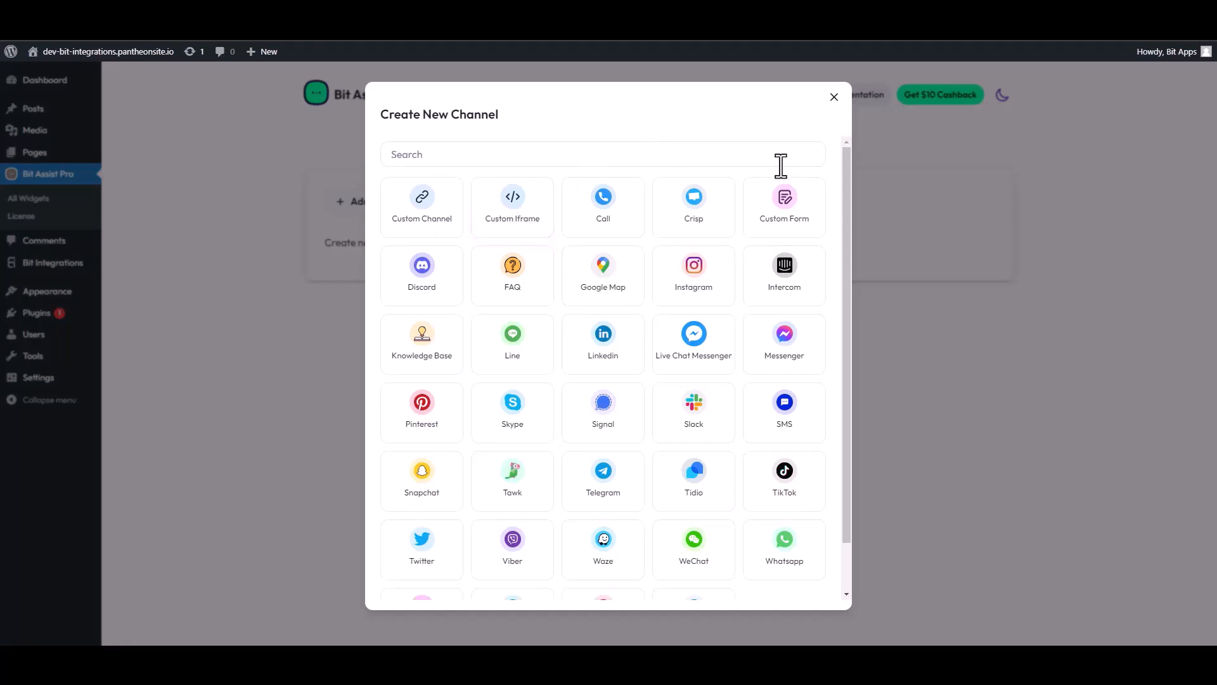
click(794, 209)
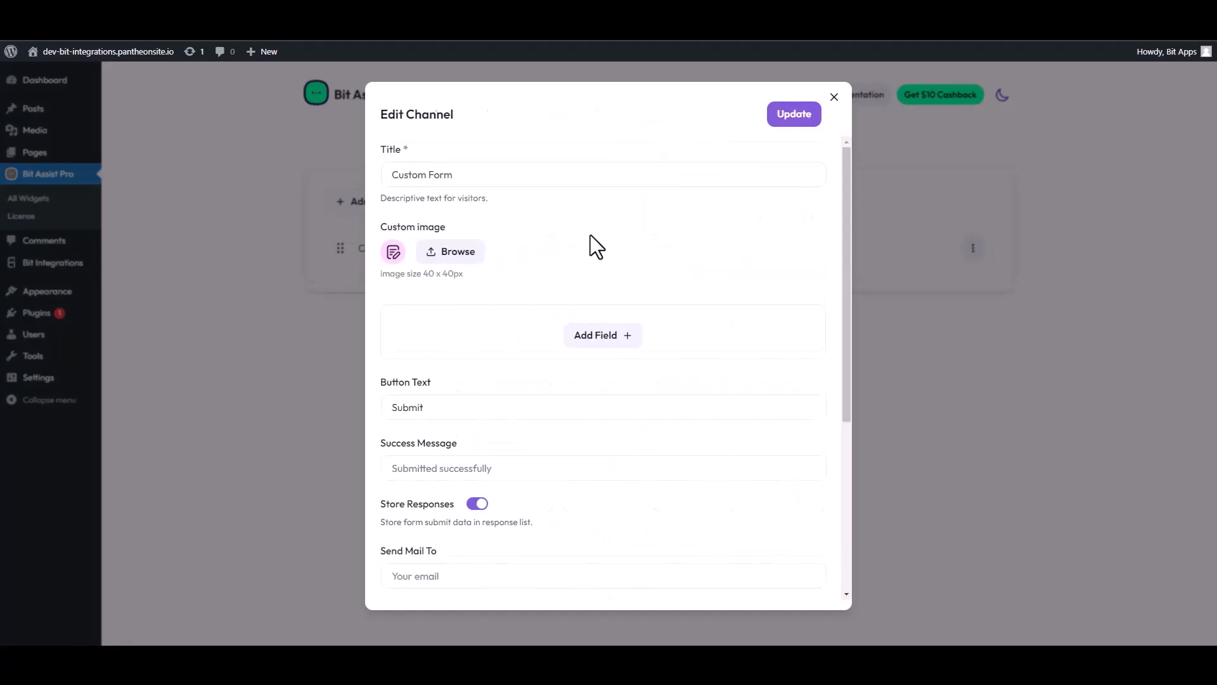
triple_click(455, 177)
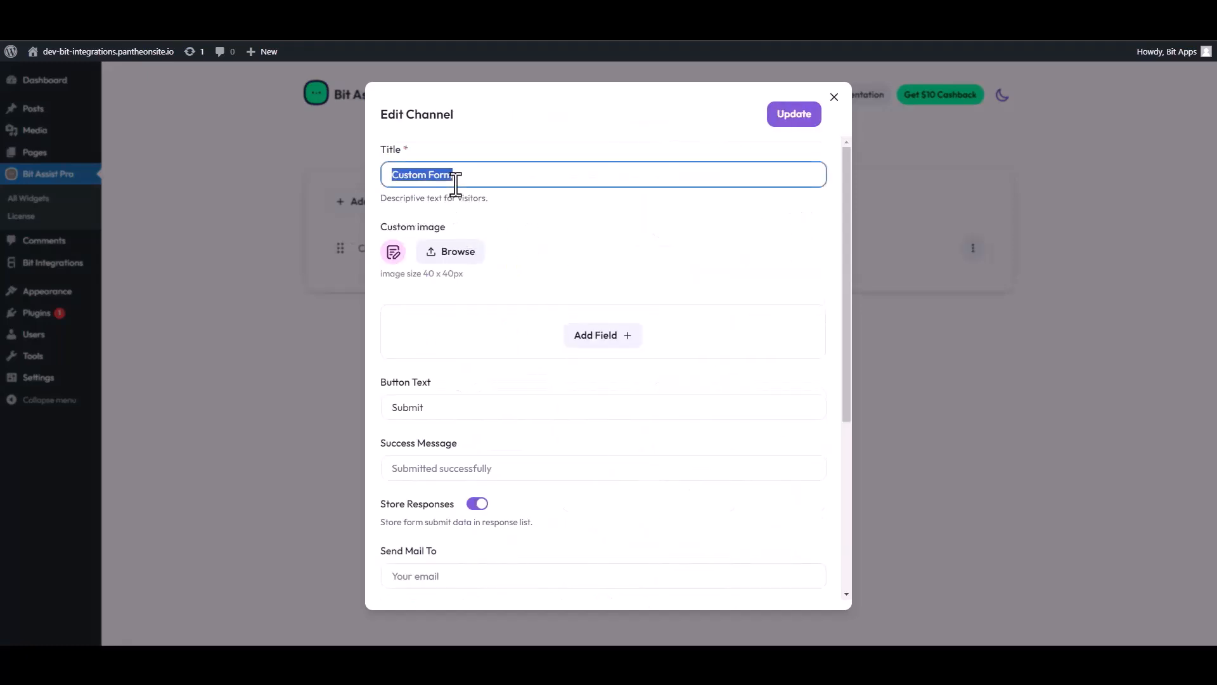
text(Con)
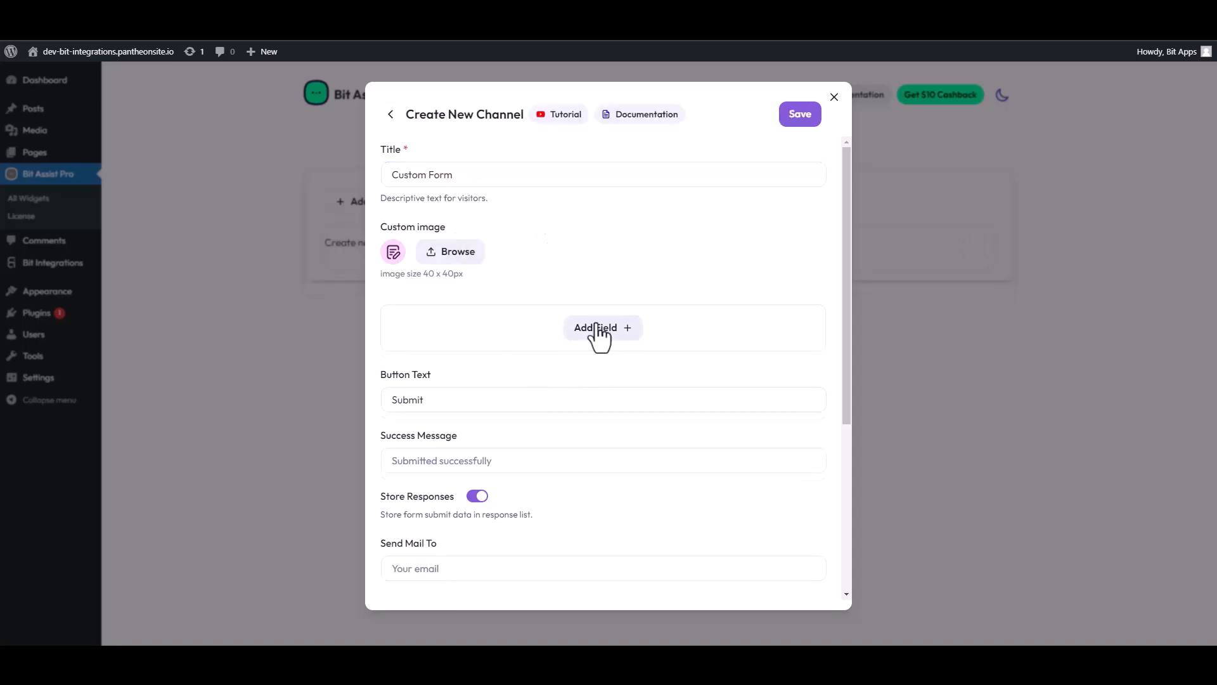
Step: Add two Text fields, an Email field and a Number field to the form
click(599, 330)
click(544, 372)
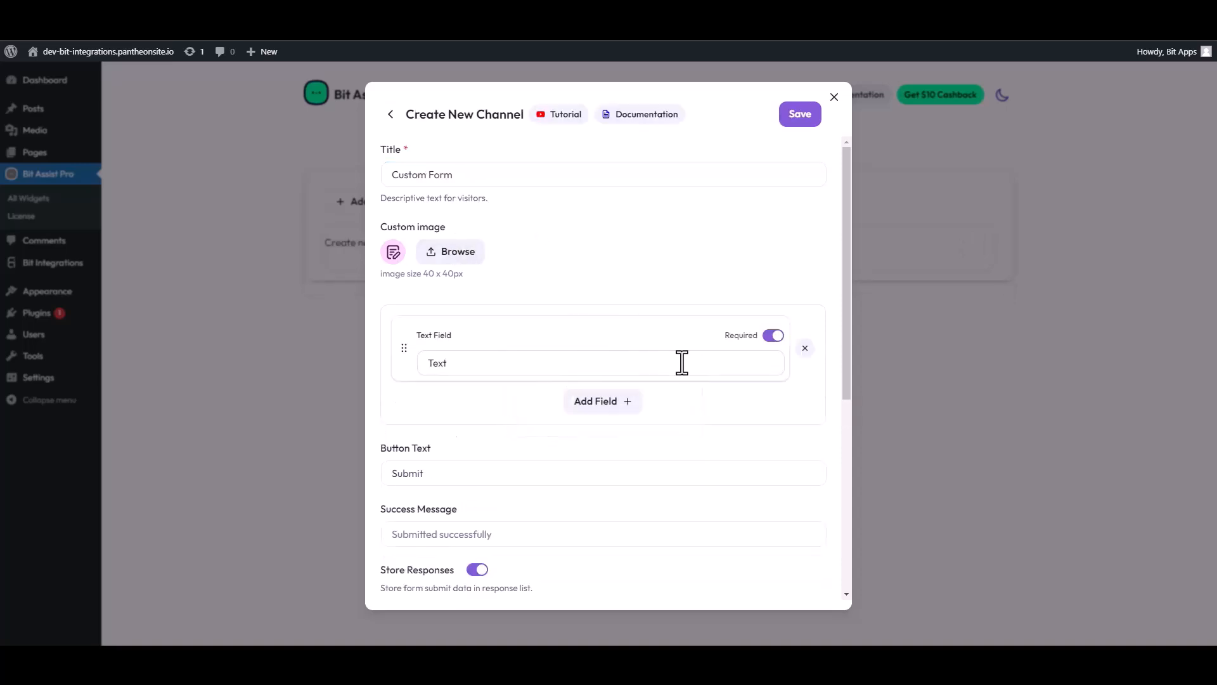
click(572, 406)
click(540, 436)
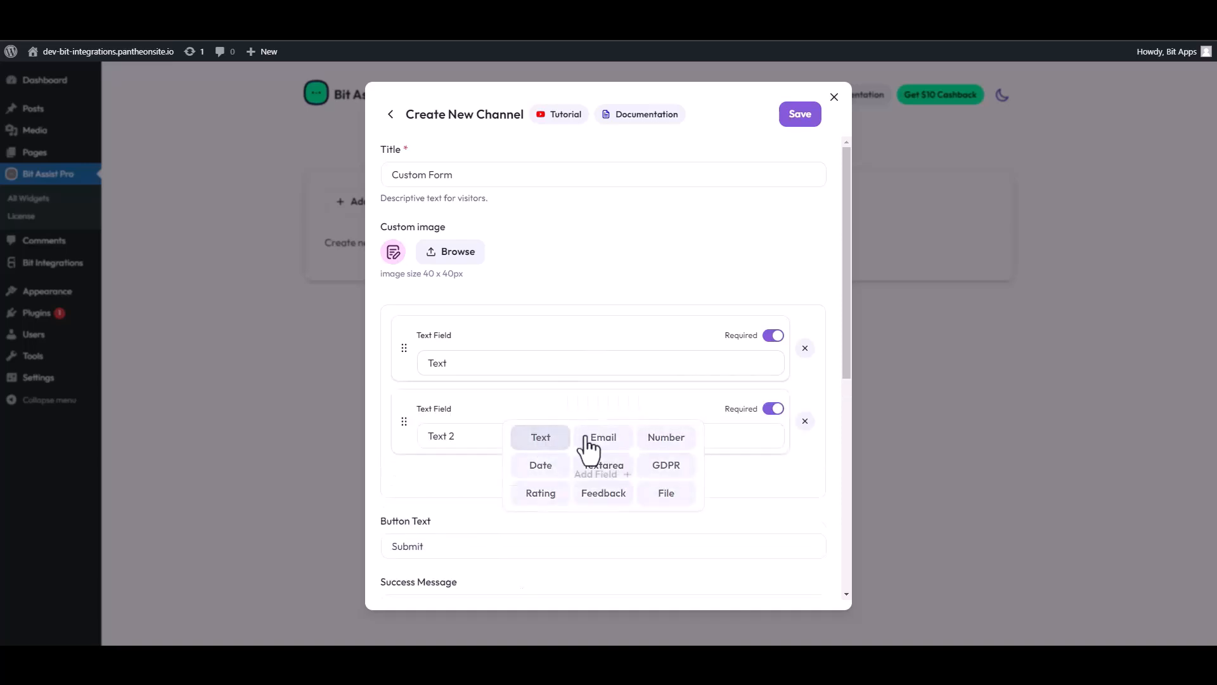
click(601, 481)
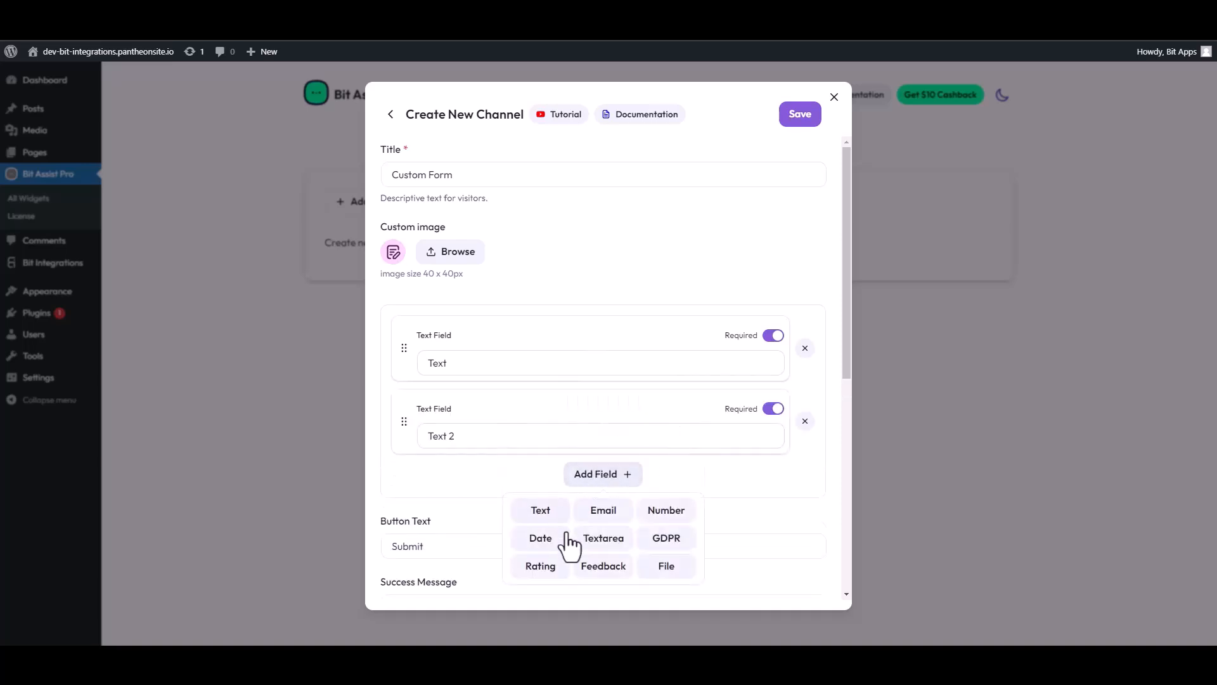
click(601, 517)
click(603, 553)
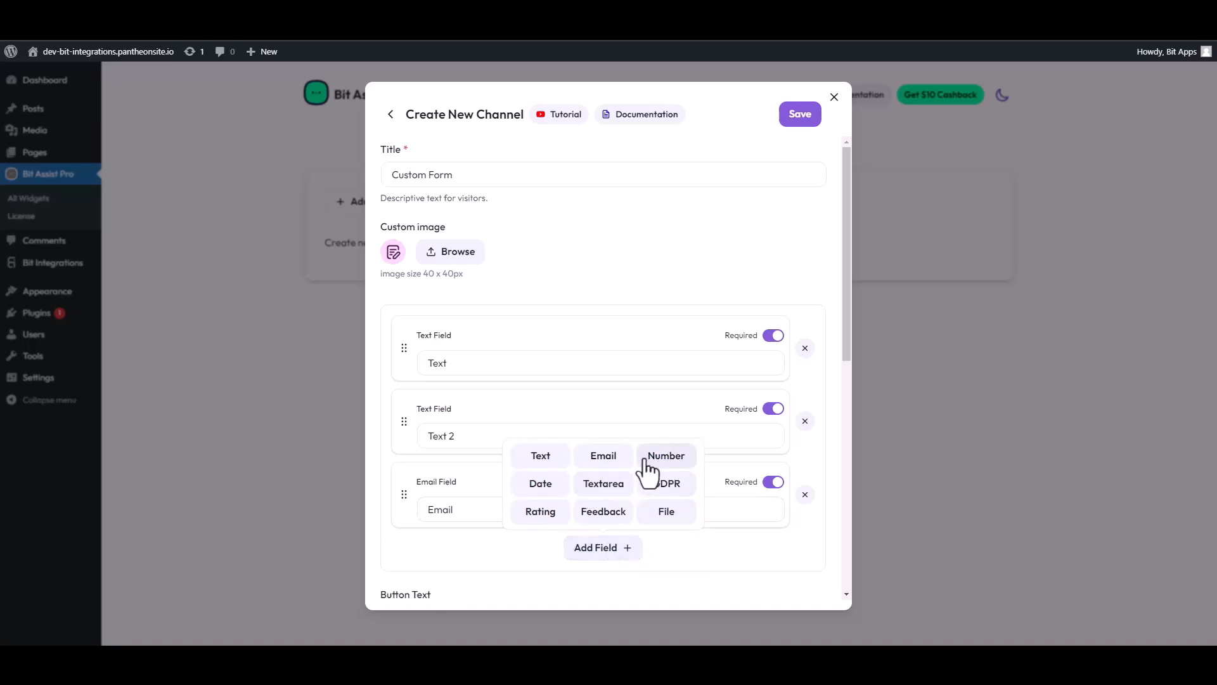
click(648, 466)
Step: Label the two text fields 'First Name' and 'Last Name'
double_click(522, 363)
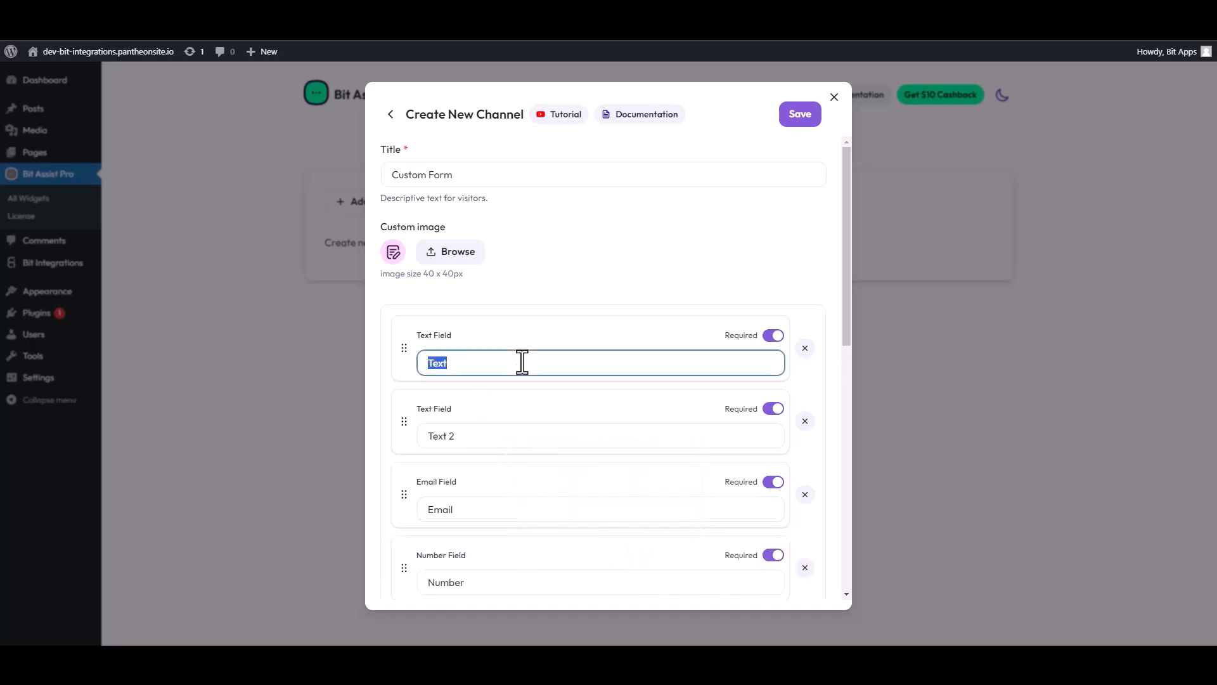
text(First Name)
drag(455, 437, 414, 436)
text(Las)
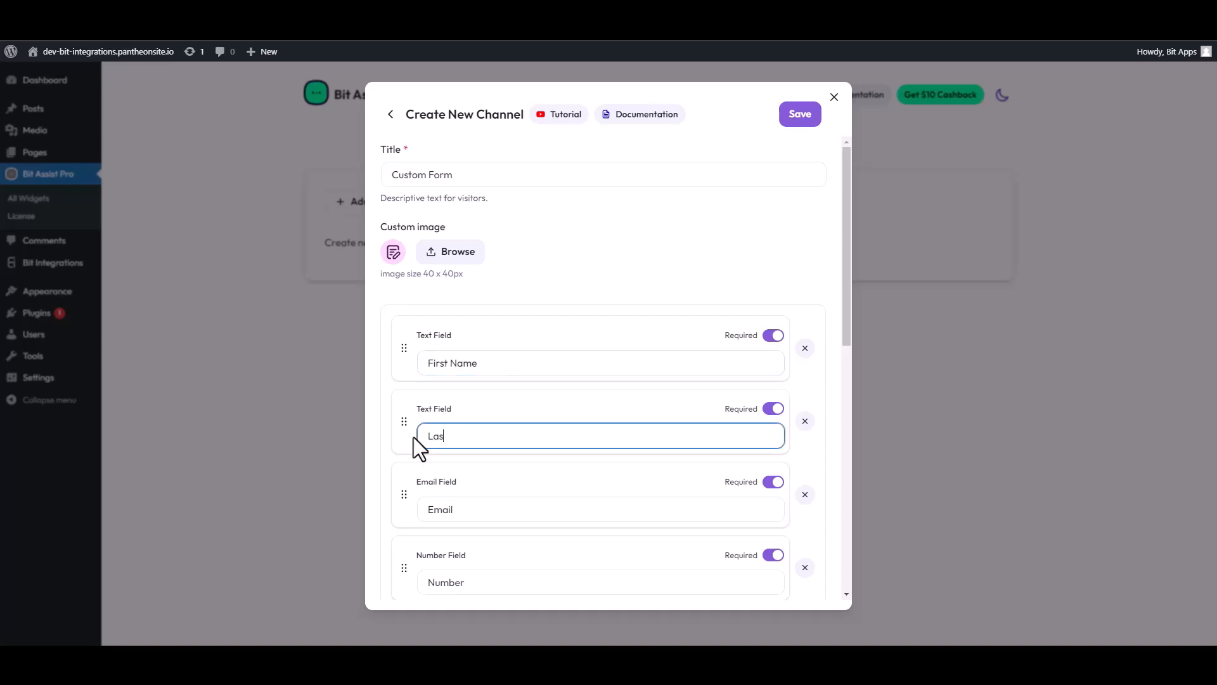
text(t Name)
Step: Paste the copied Bit Integrations URL into Webhook URL and save the channel
scroll(527, 484, down, 4)
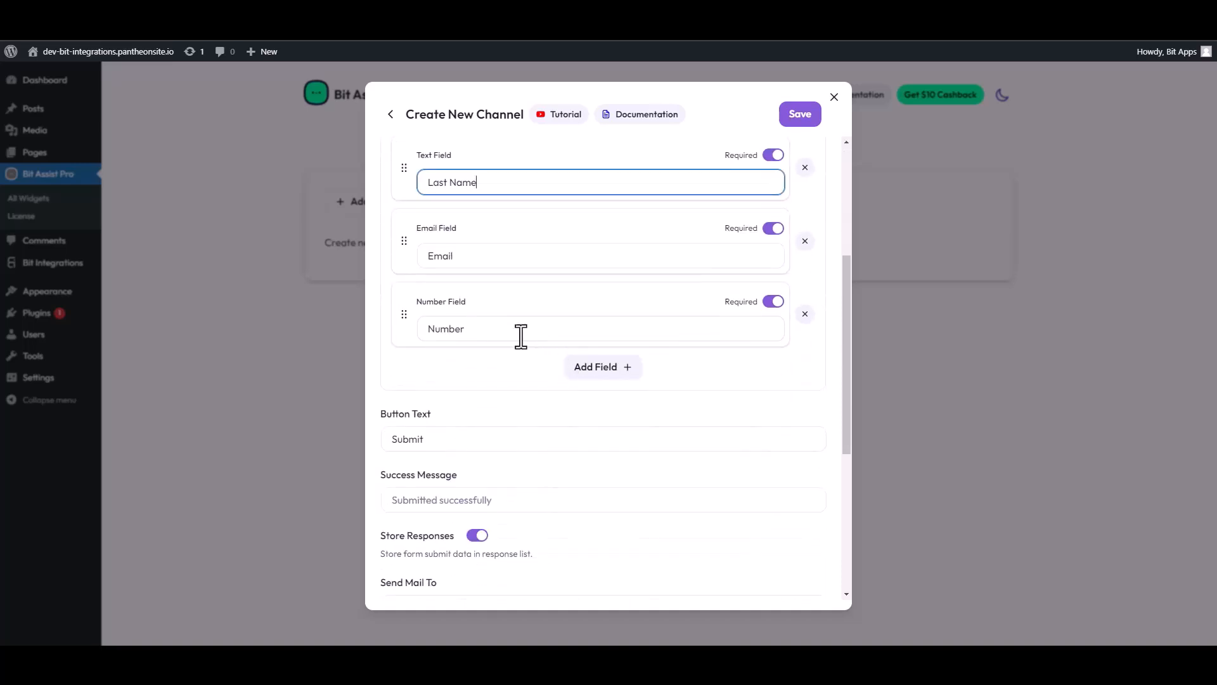
scroll(481, 408, down, 4)
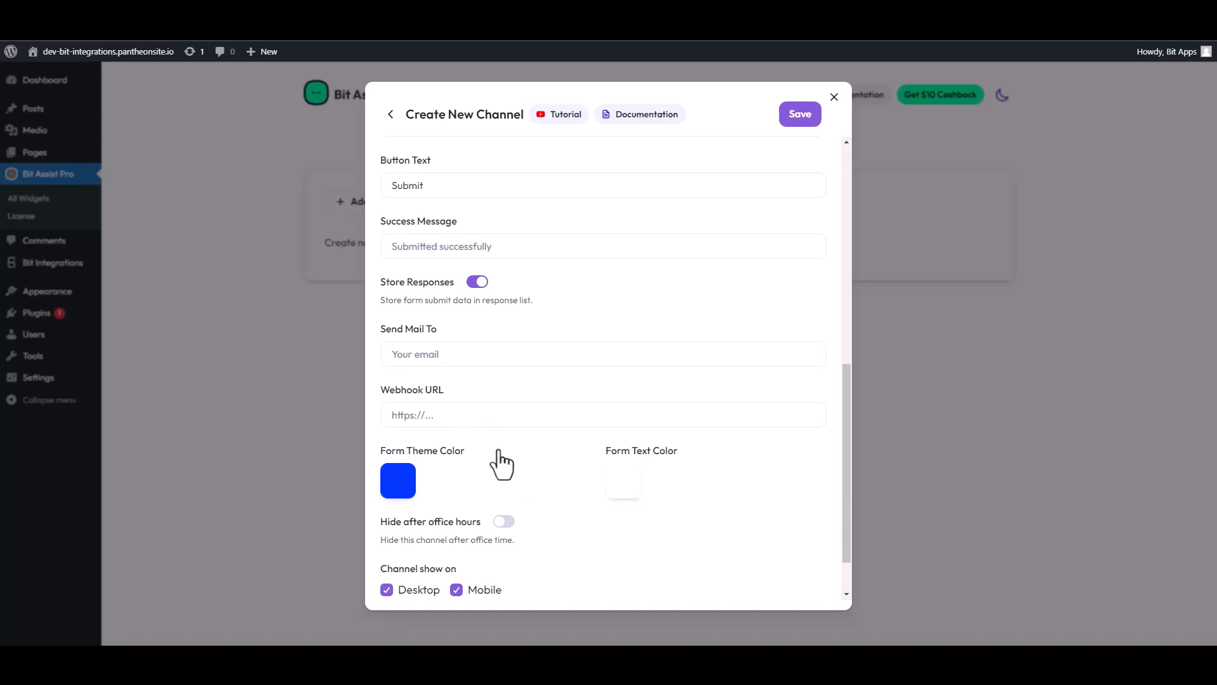
scroll(463, 371, down, 1)
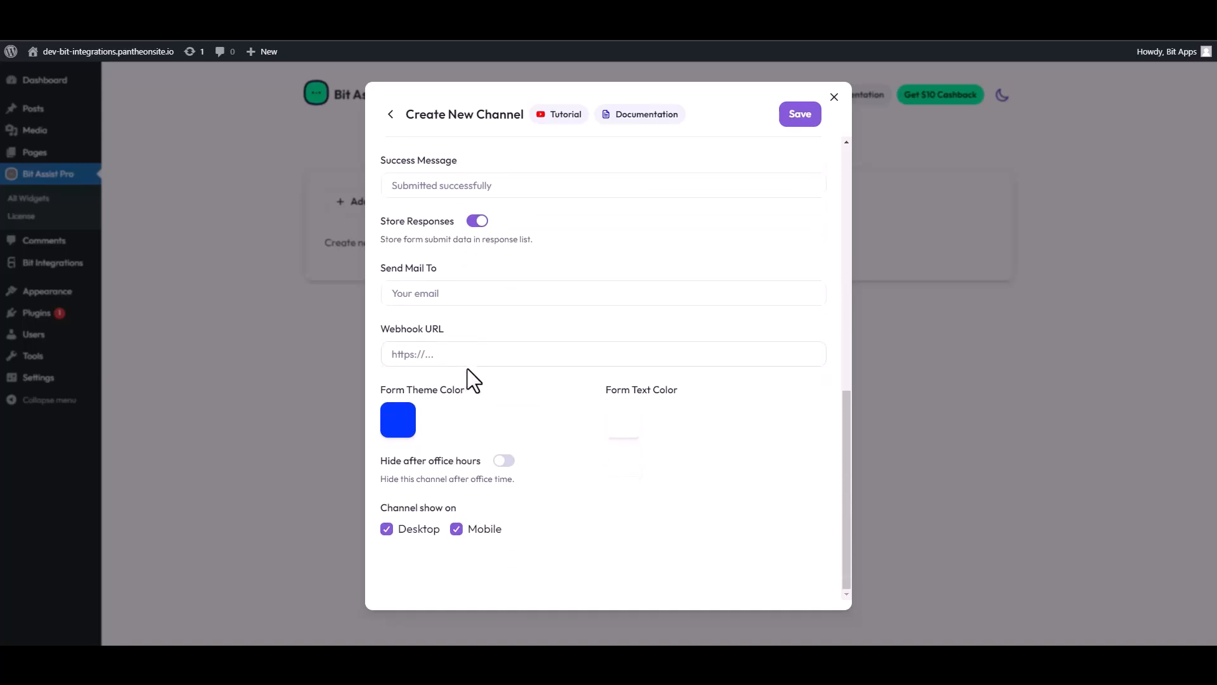
click(439, 355)
key(ctrl+v)
click(800, 116)
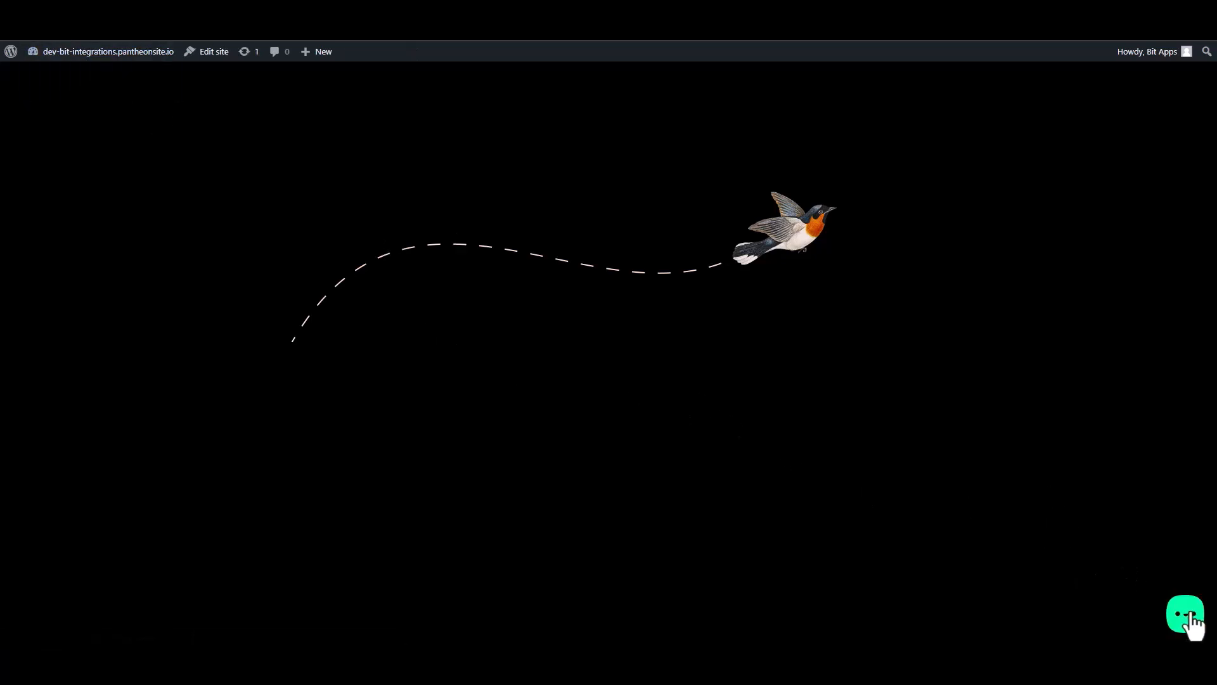
Step: Open the chat widget's Contact Form and enter 'Name' as the first name
click(1188, 612)
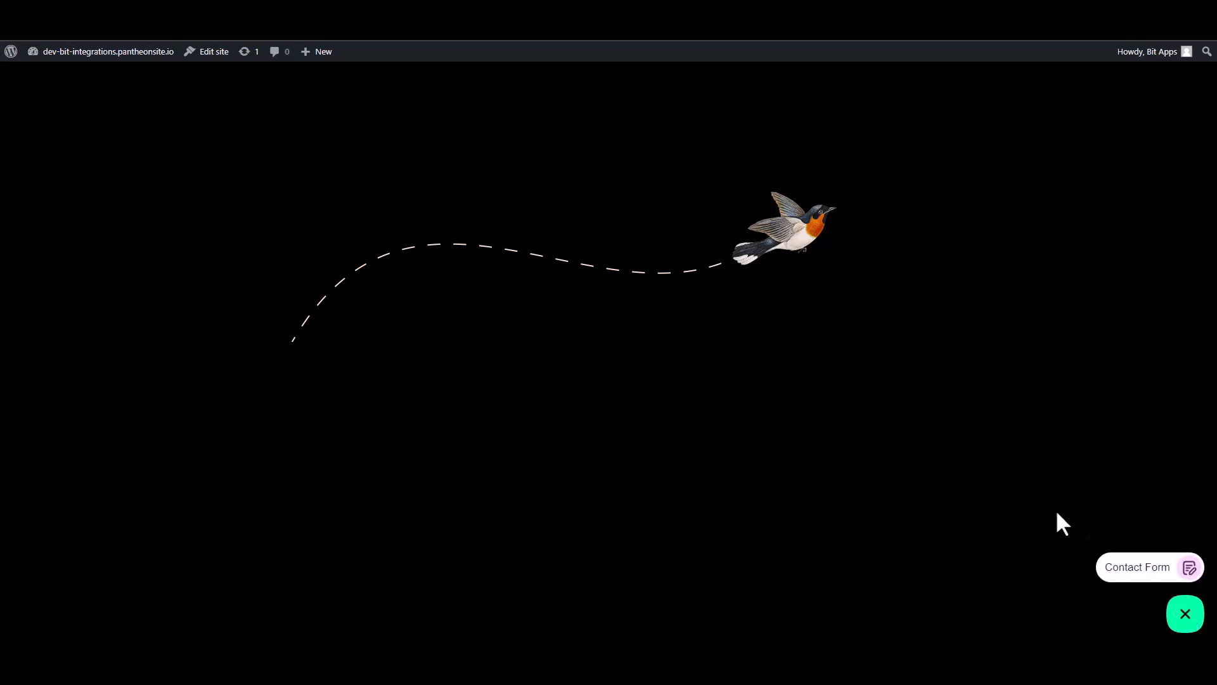
click(1137, 568)
click(1059, 431)
text(Name)
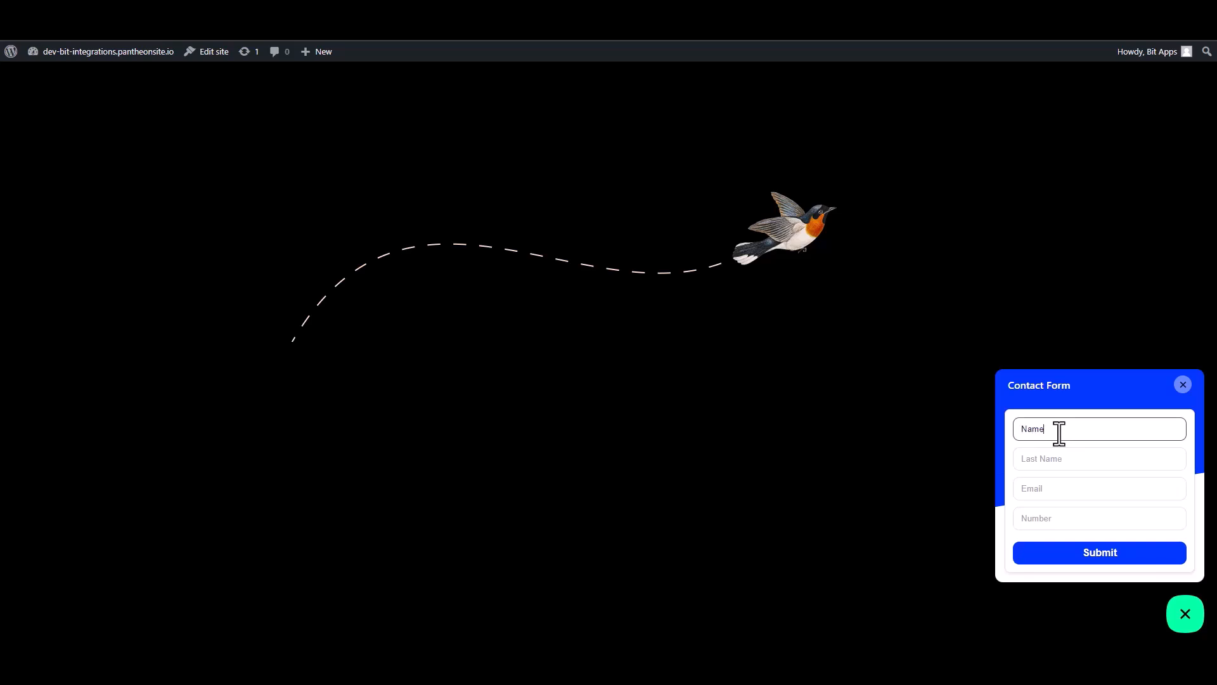
Step: Copy 'Name' into the Last Name field and type 'name' into Email
double_click(1059, 433)
click(1037, 460)
key(ctrl+v)
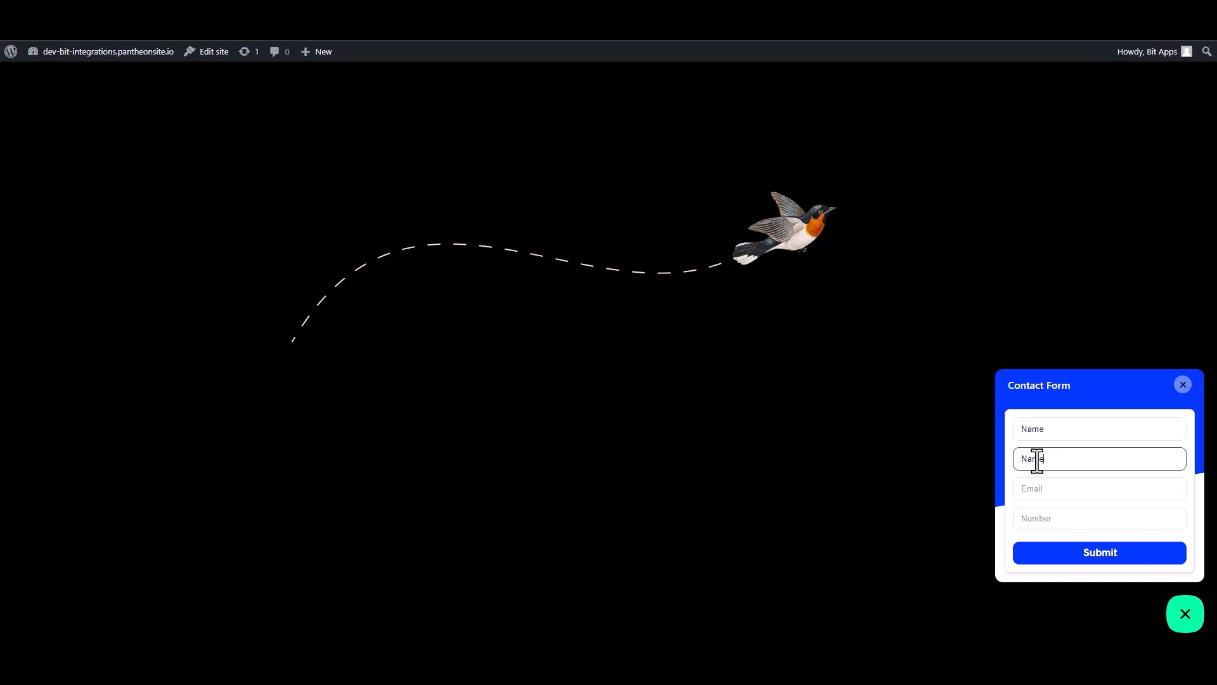
click(1049, 493)
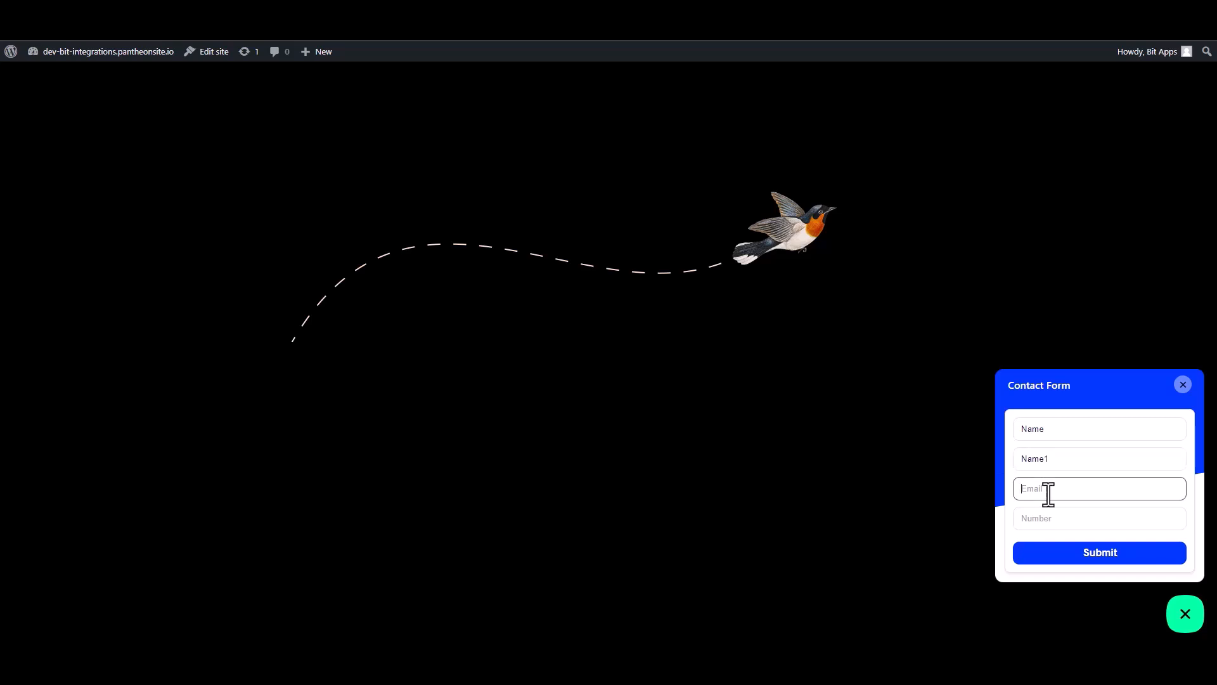
Step: Enter 0000000 in the number field and submit the contact form
click(1087, 524)
text(0000000)
click(1100, 554)
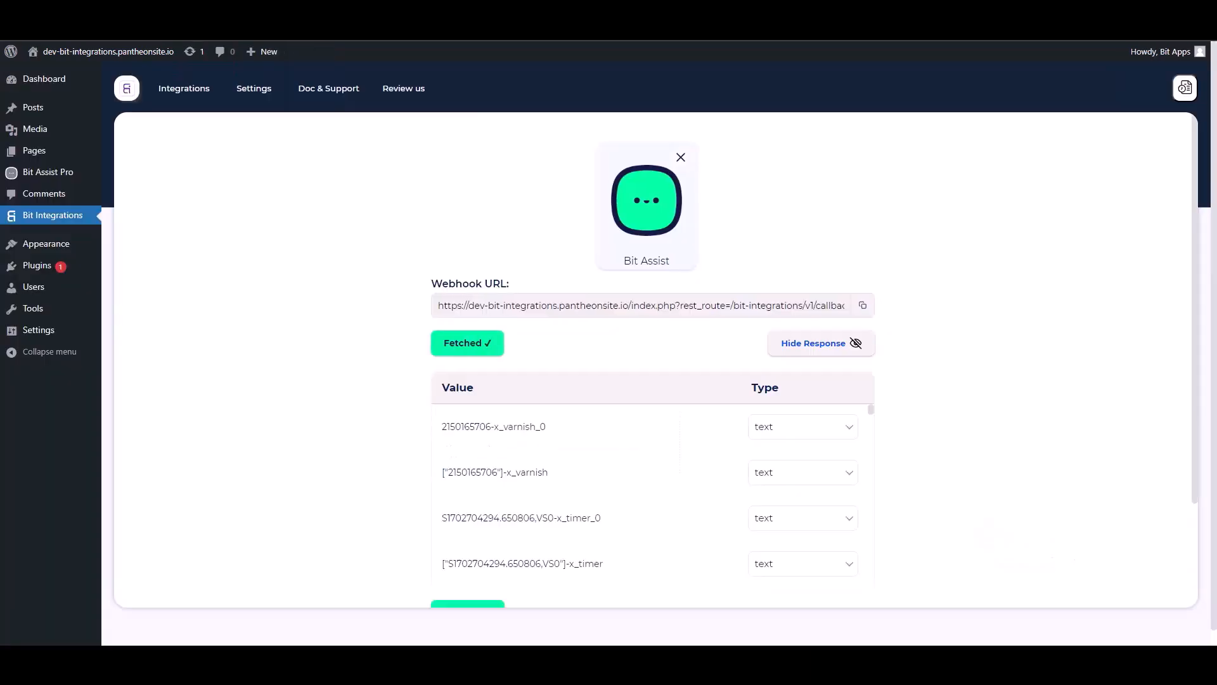
Step: In Bit Integrations, set Zapier as the action for the fetched webhook data
scroll(564, 413, down, 5)
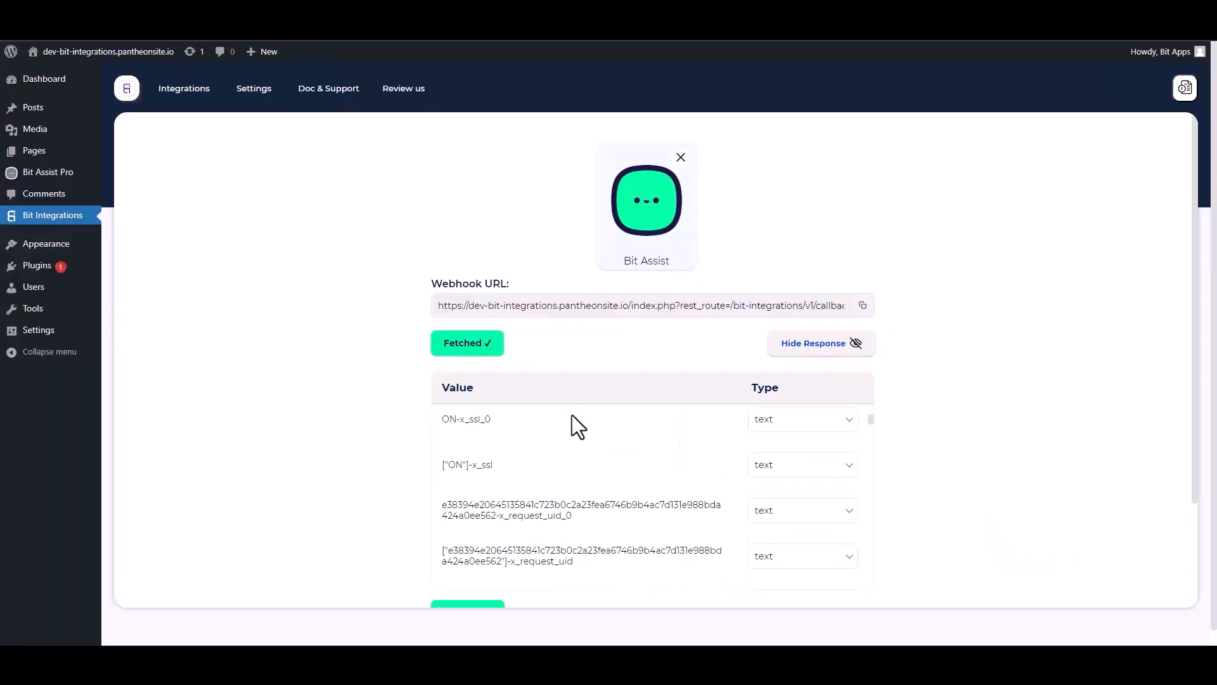
scroll(590, 510, down, 5)
scroll(989, 431, down, 2)
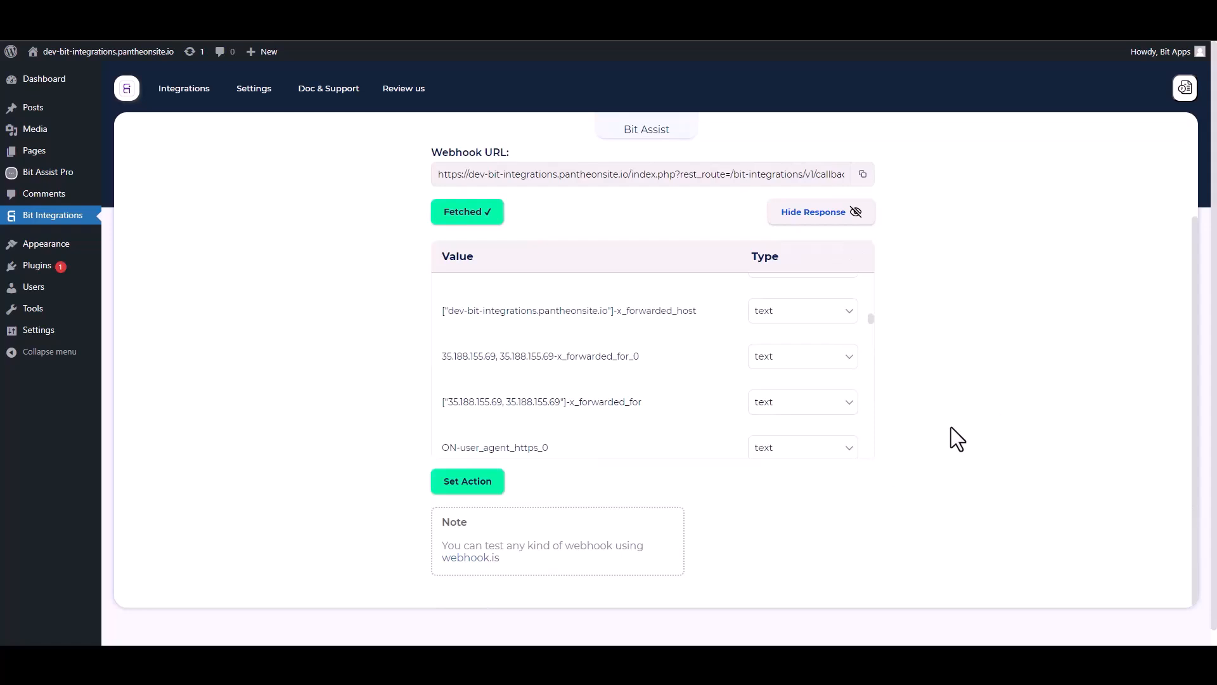
scroll(951, 428, down, 1)
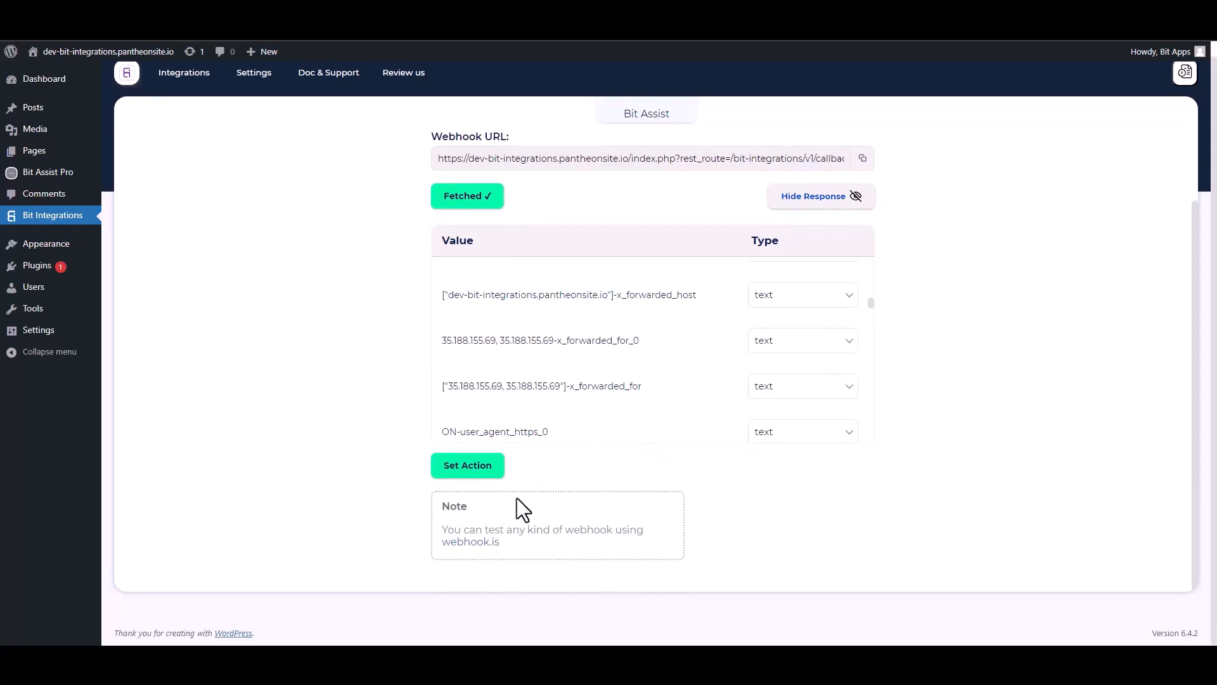
click(474, 473)
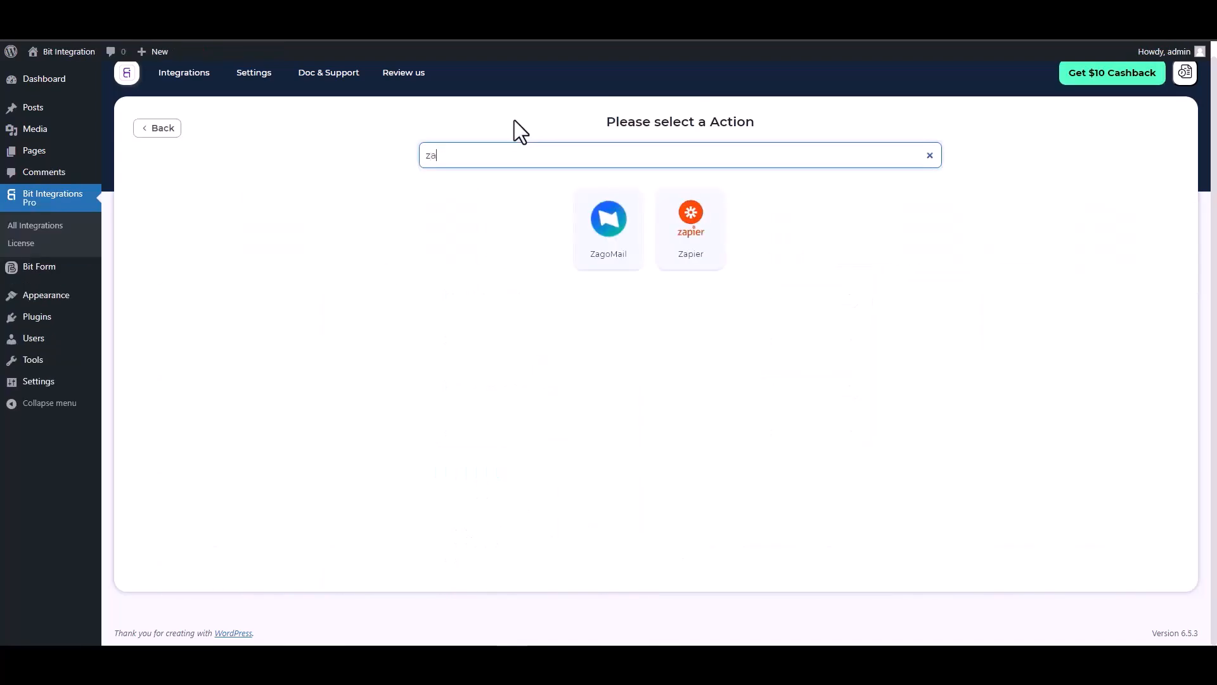
text(p)
click(644, 235)
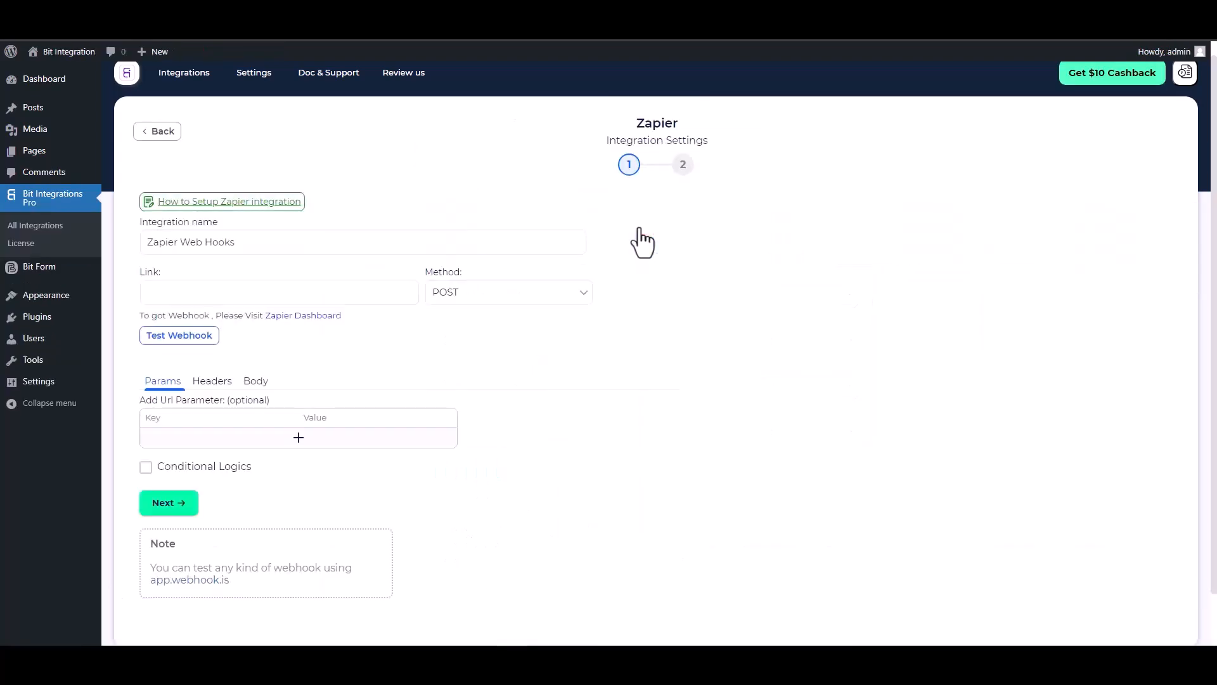
click(220, 293)
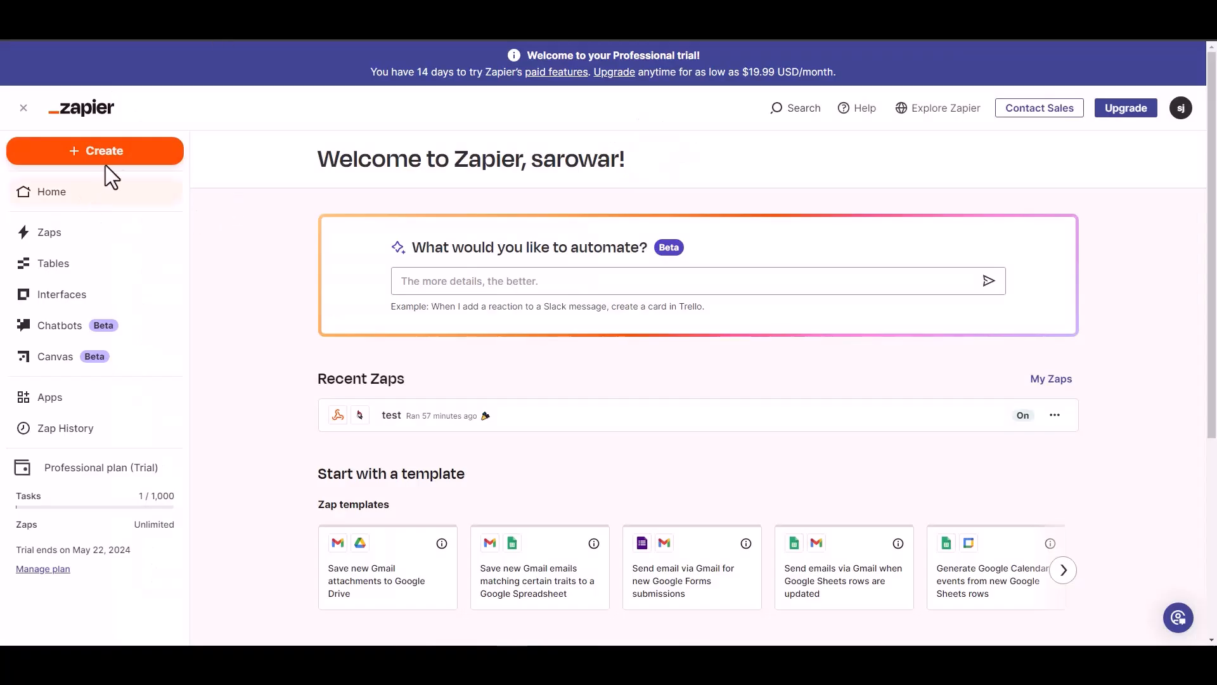
Step: Create a new Zap with a Webhooks by Zapier Catch Hook trigger
click(113, 157)
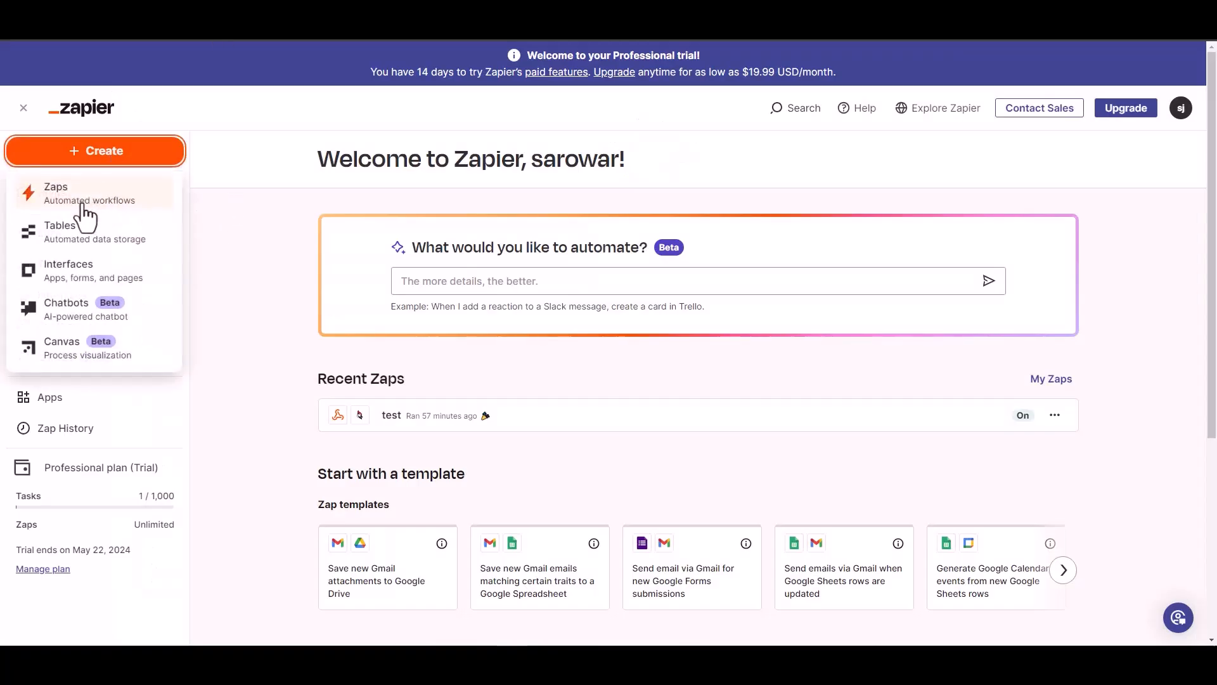
click(75, 197)
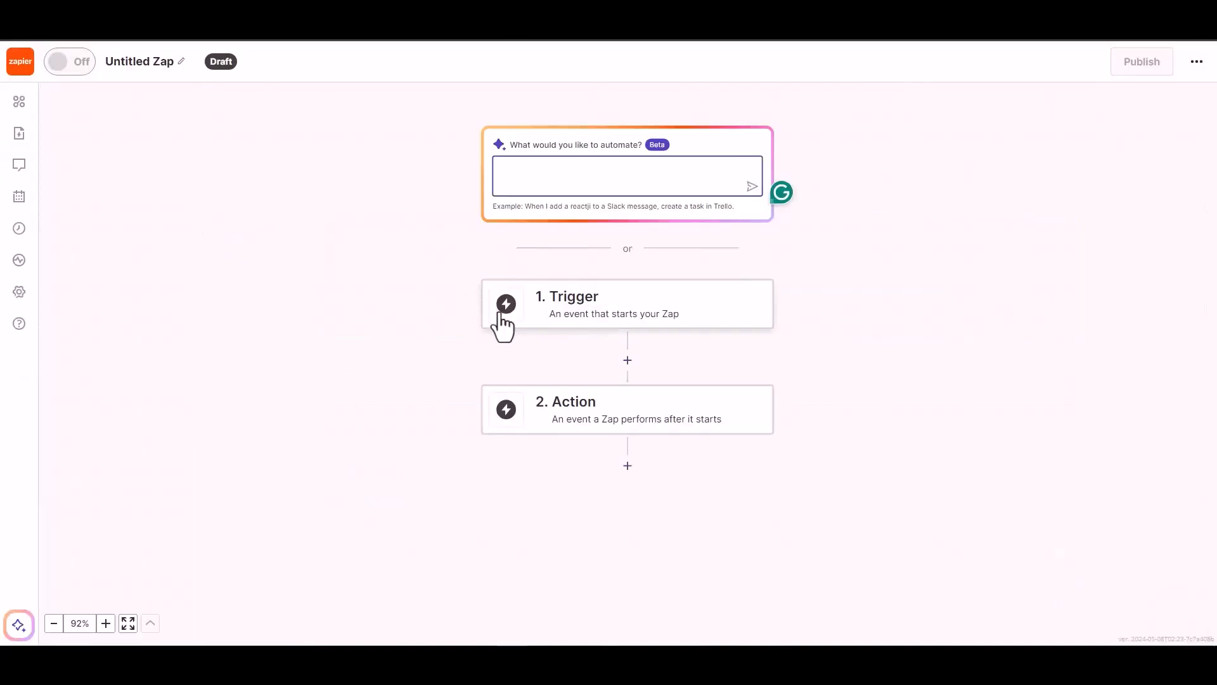
click(591, 315)
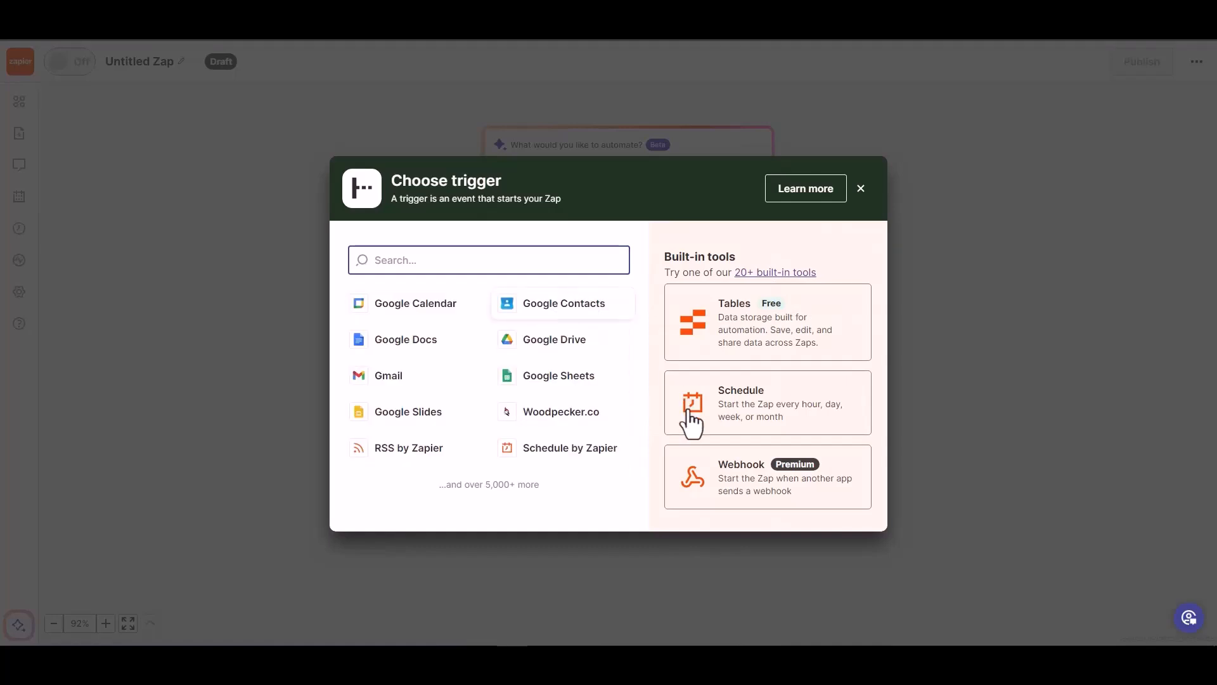
click(740, 488)
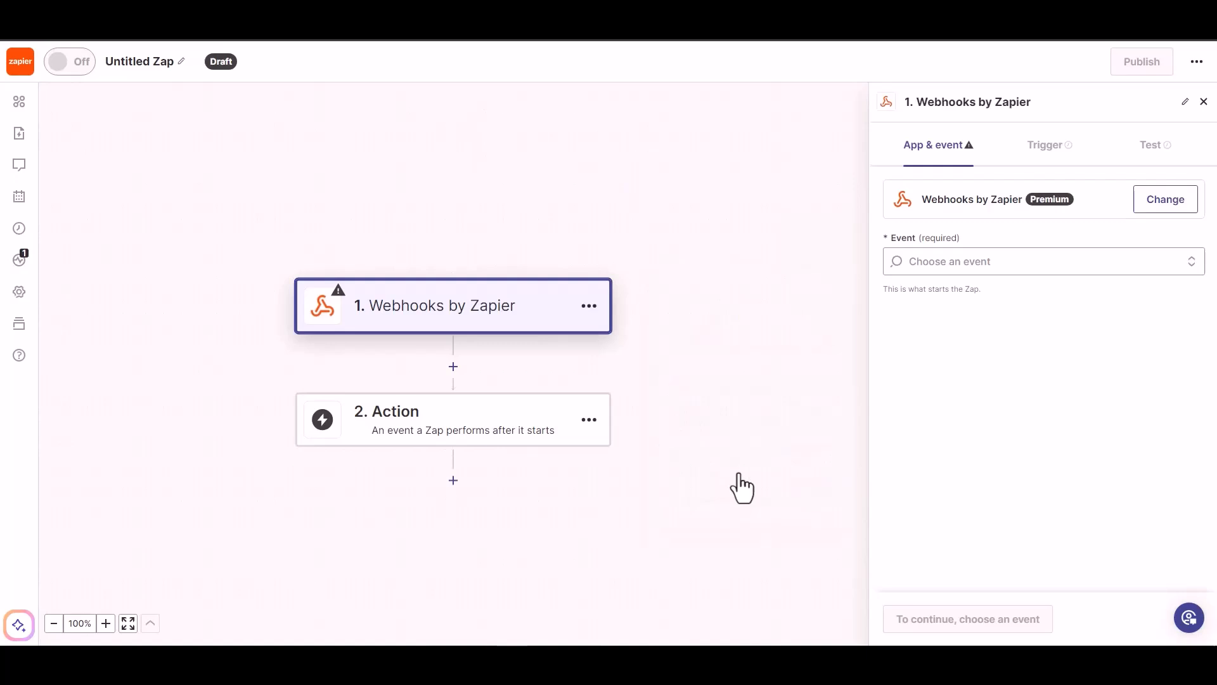
click(979, 266)
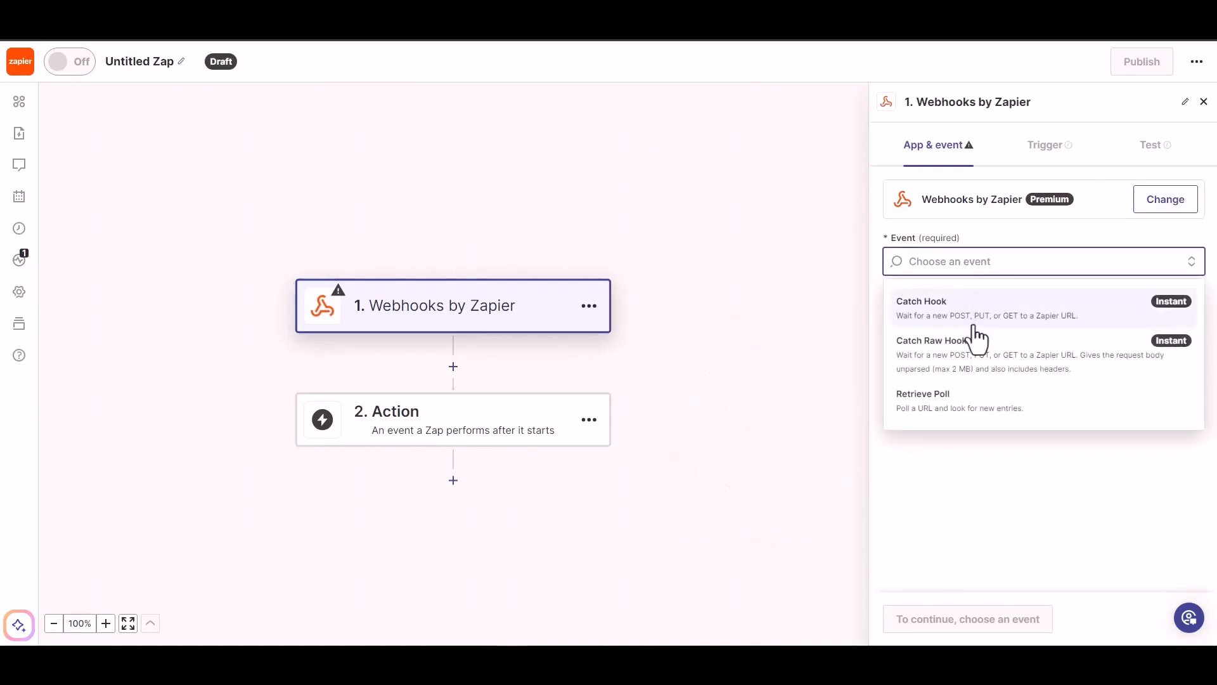
click(975, 324)
click(920, 621)
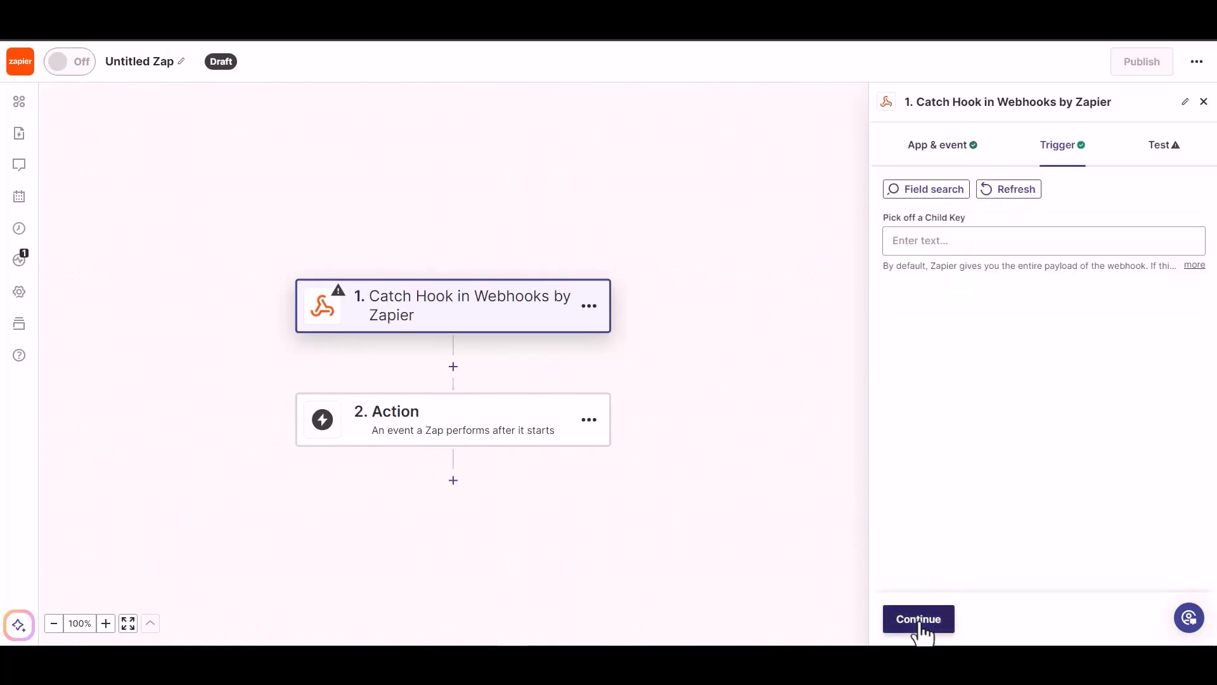
click(920, 625)
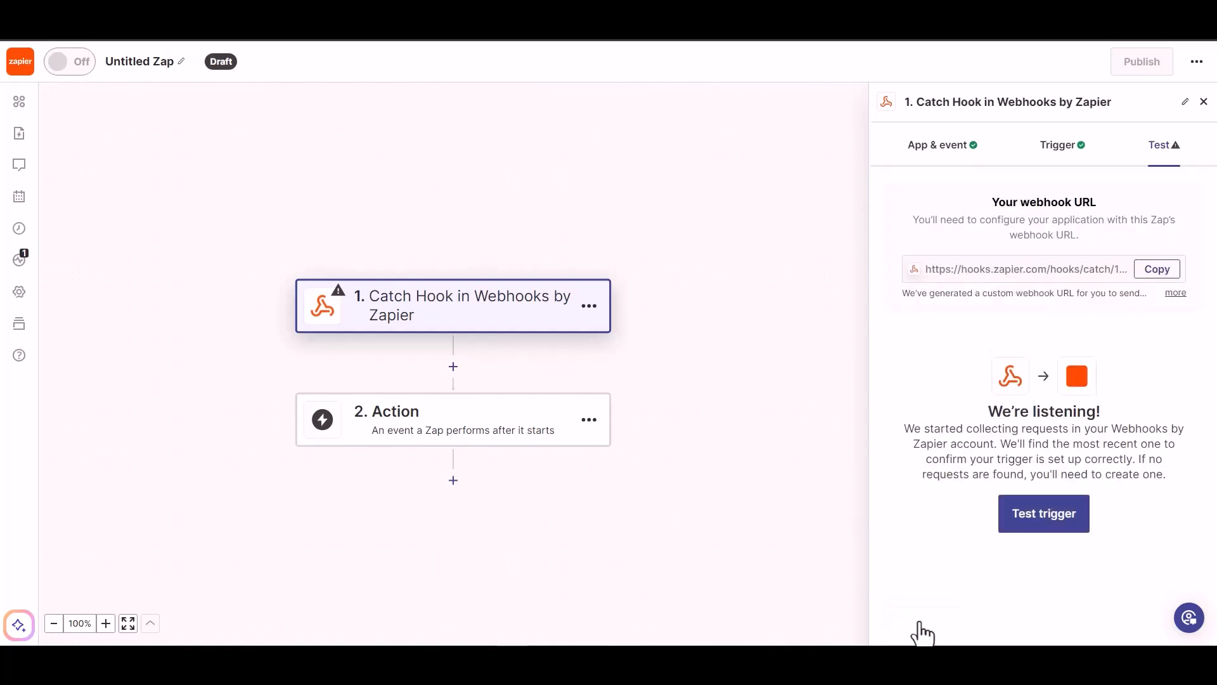
Step: Copy the Zap's webhook URL into the Bit Integrations Zapier Link field
click(1155, 269)
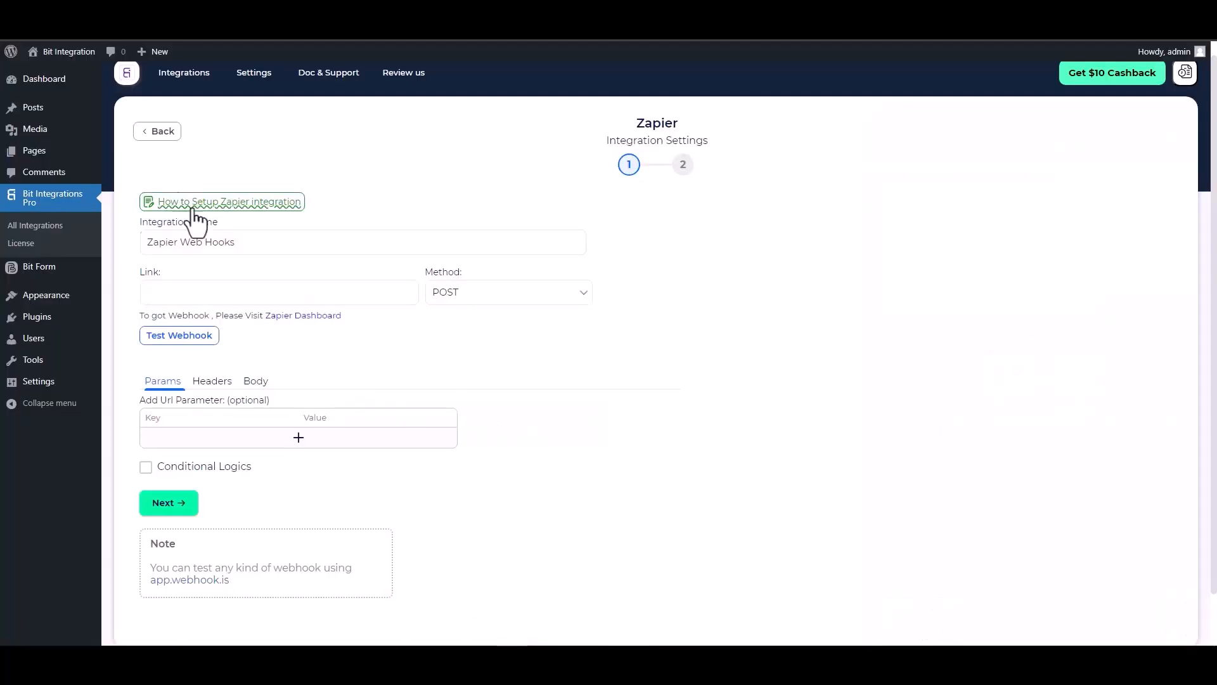
click(224, 292)
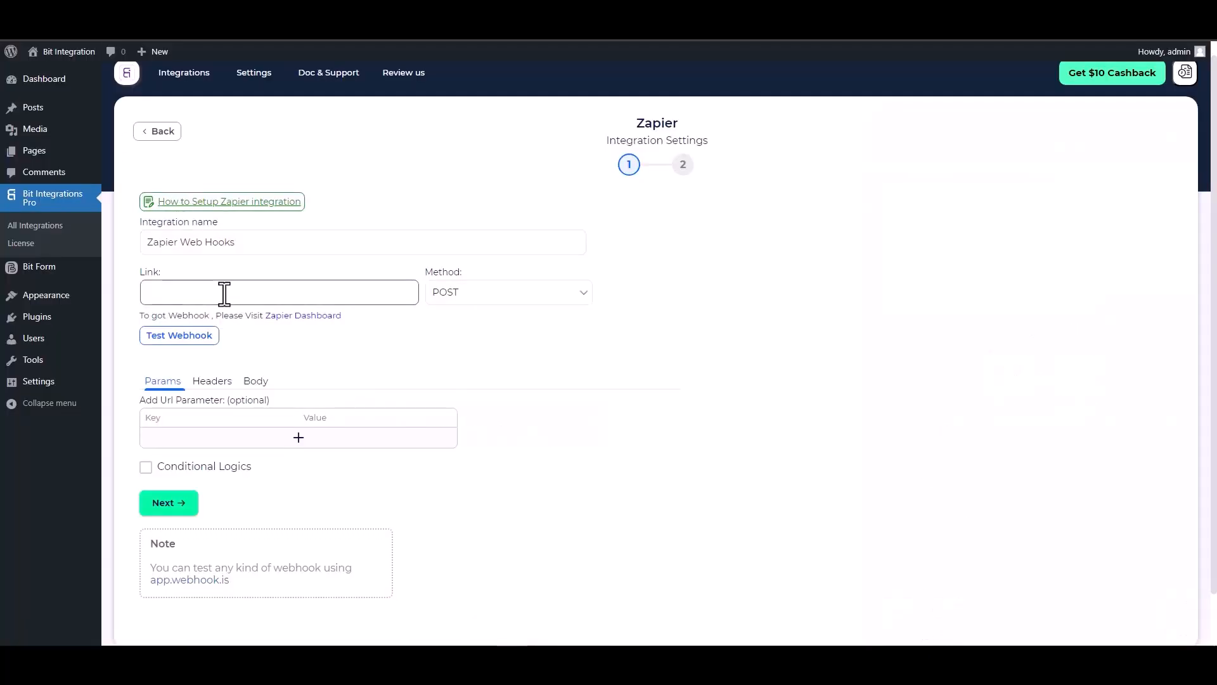
key(ctrl+v)
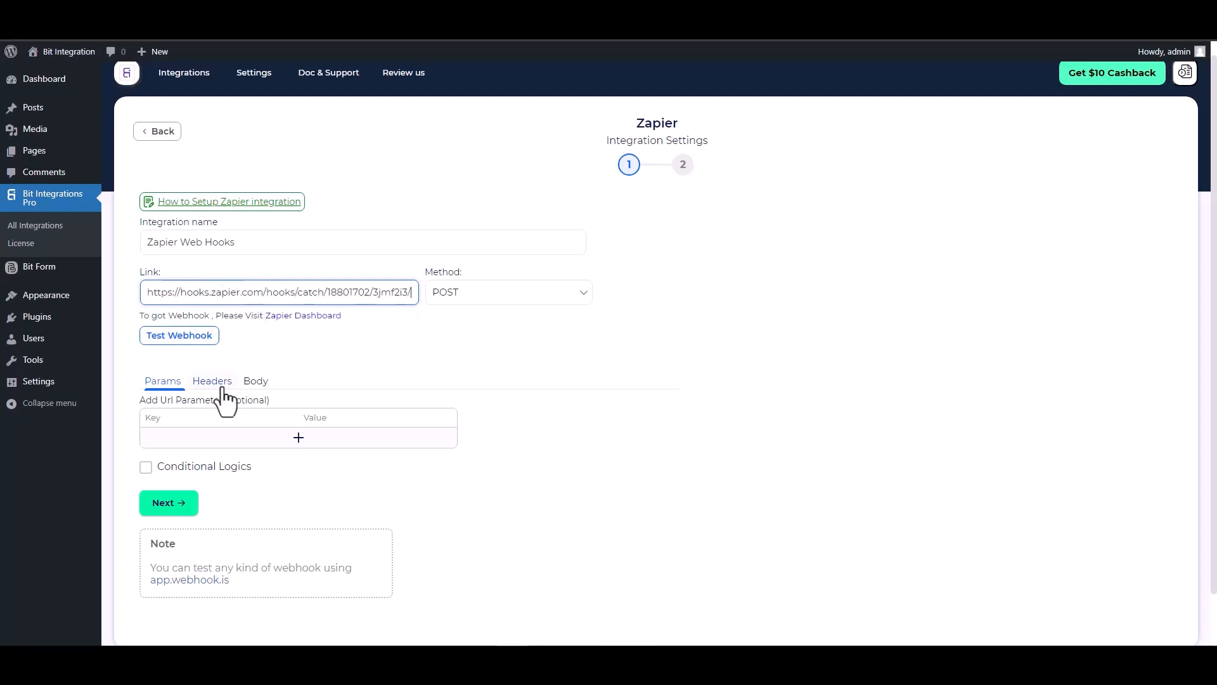
click(255, 381)
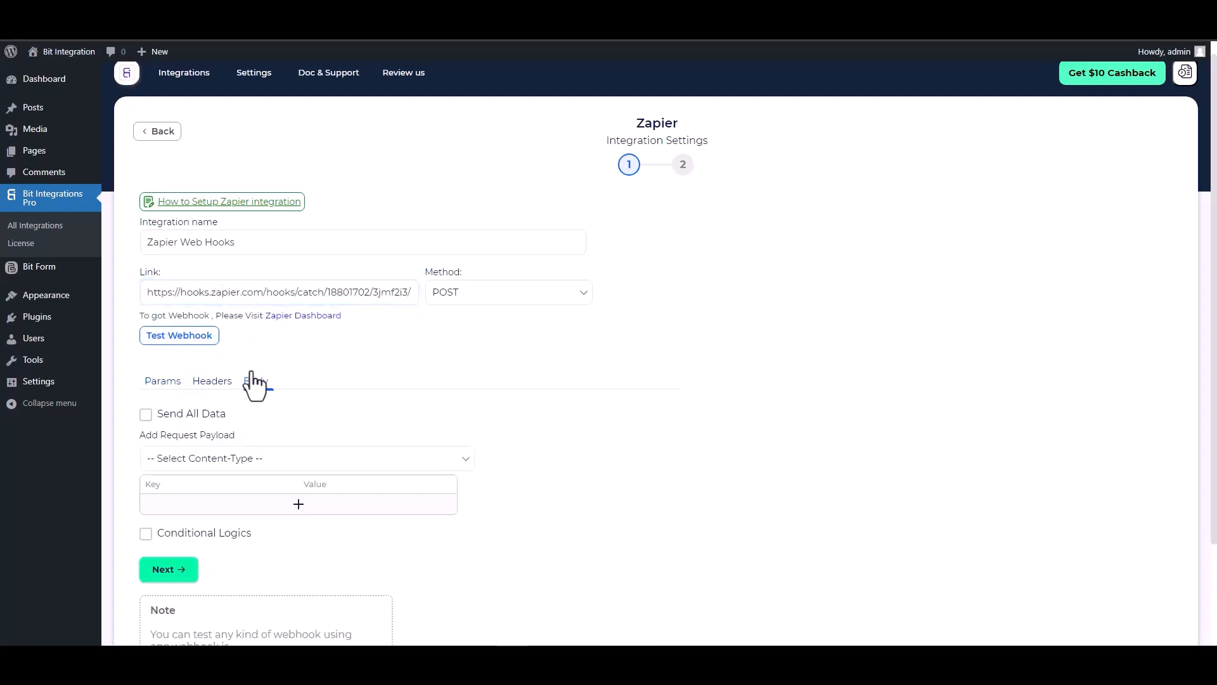
Step: Send all form data as application/json, leaving Conditional Logics off
click(203, 410)
scroll(210, 418, down, 2)
click(299, 343)
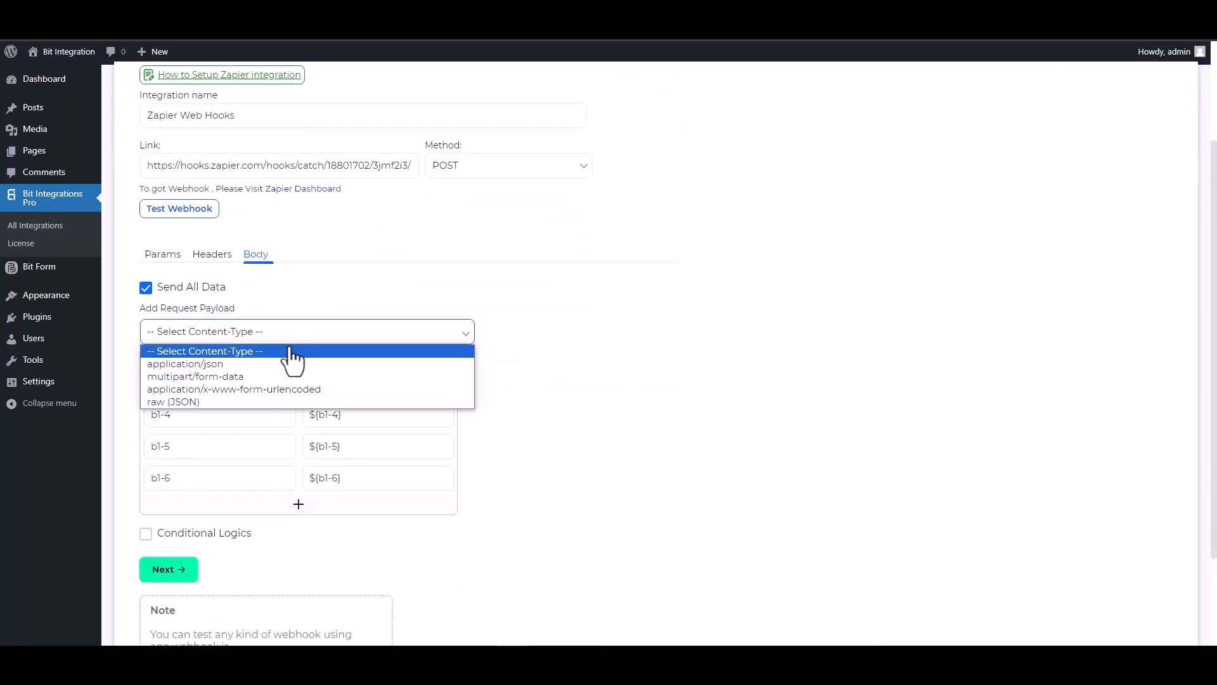
click(230, 366)
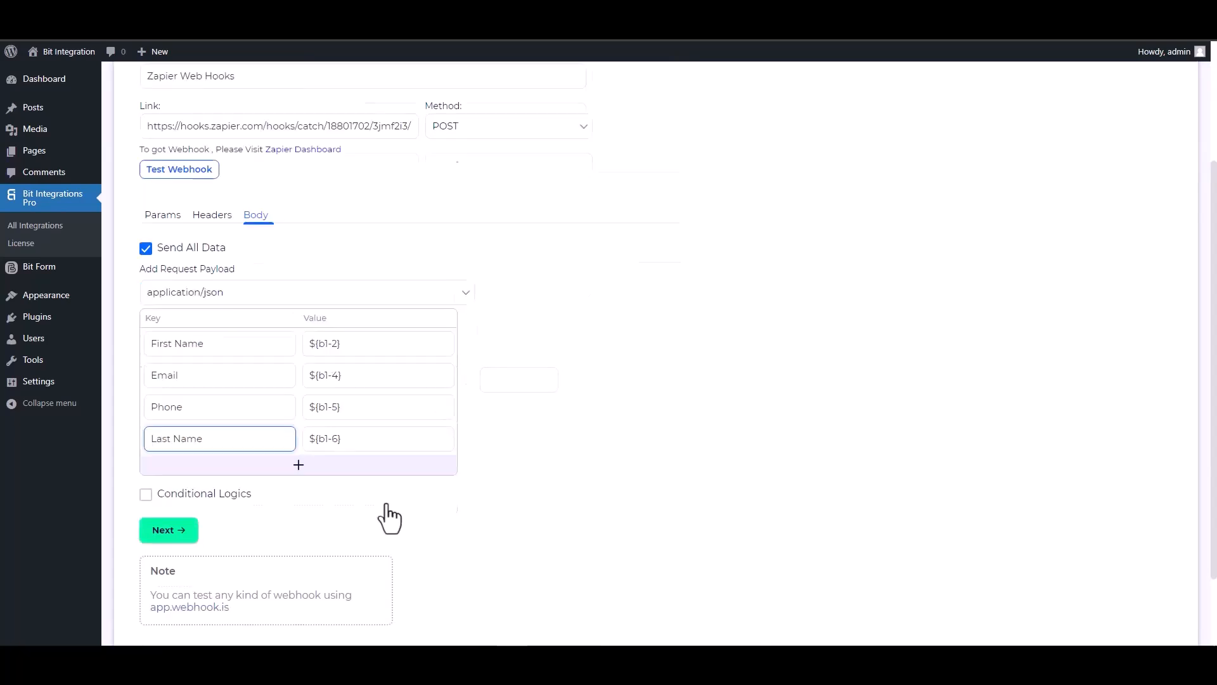
scroll(409, 484, down, 2)
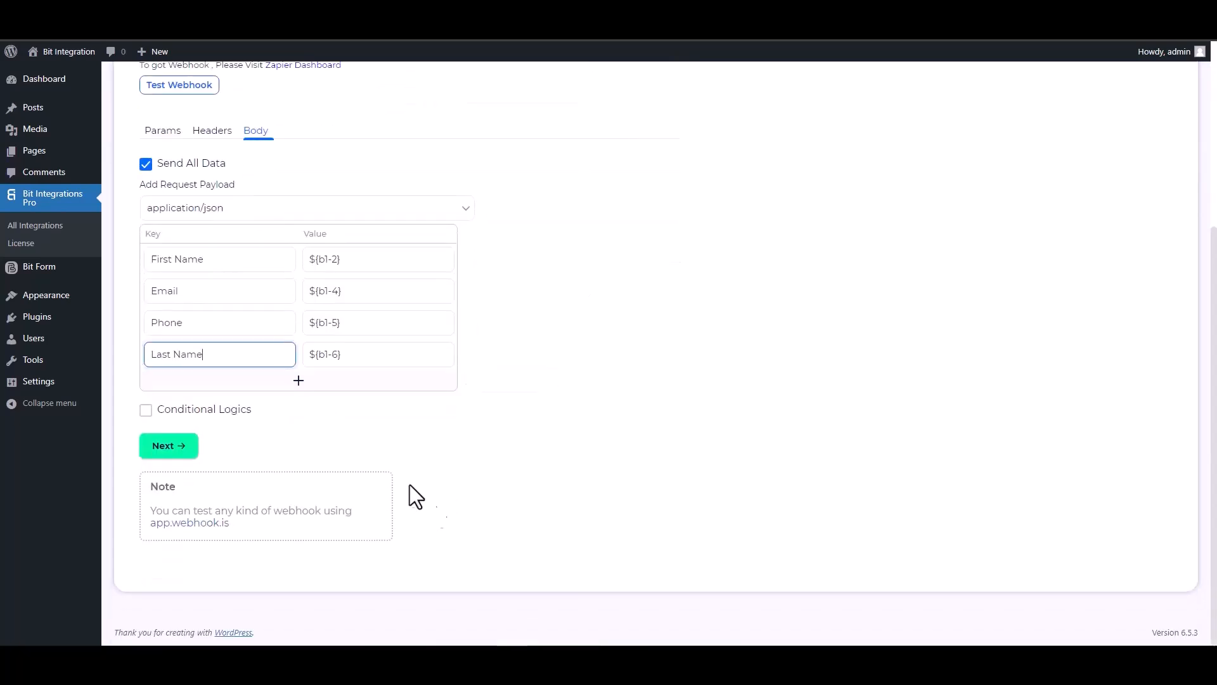
click(190, 410)
scroll(408, 467, down, 2)
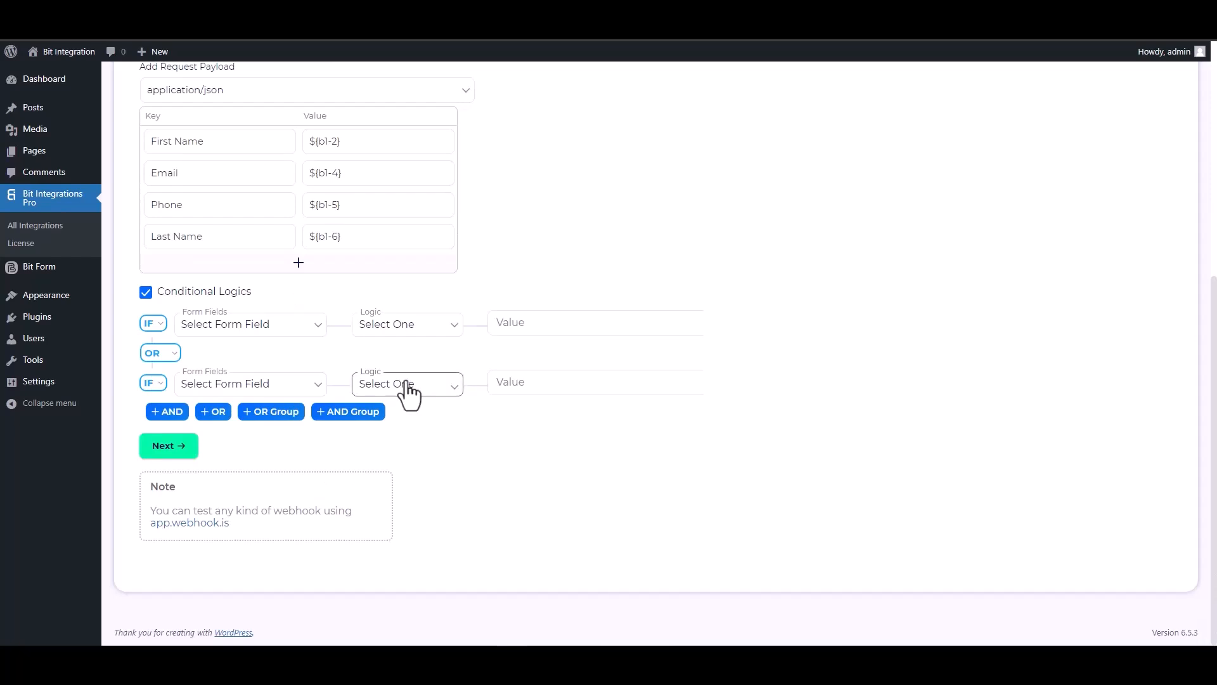
click(145, 292)
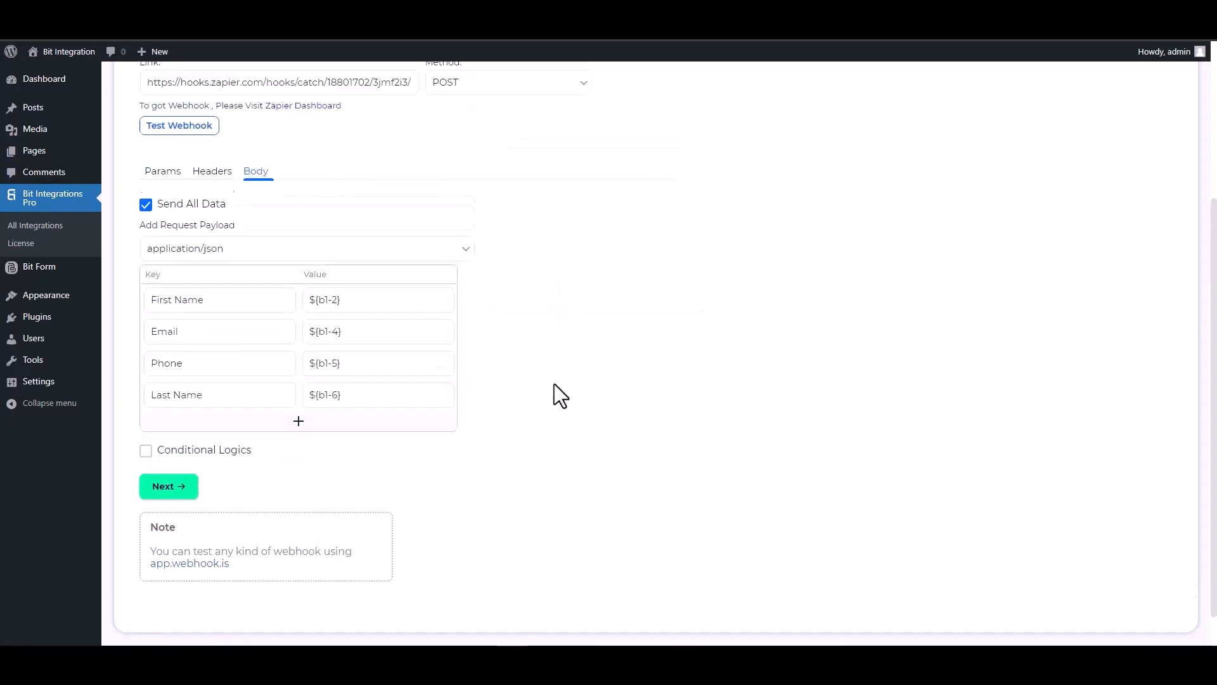
Step: Test the Zapier webhook, then finish and save the integration
scroll(554, 384, up, 5)
click(171, 350)
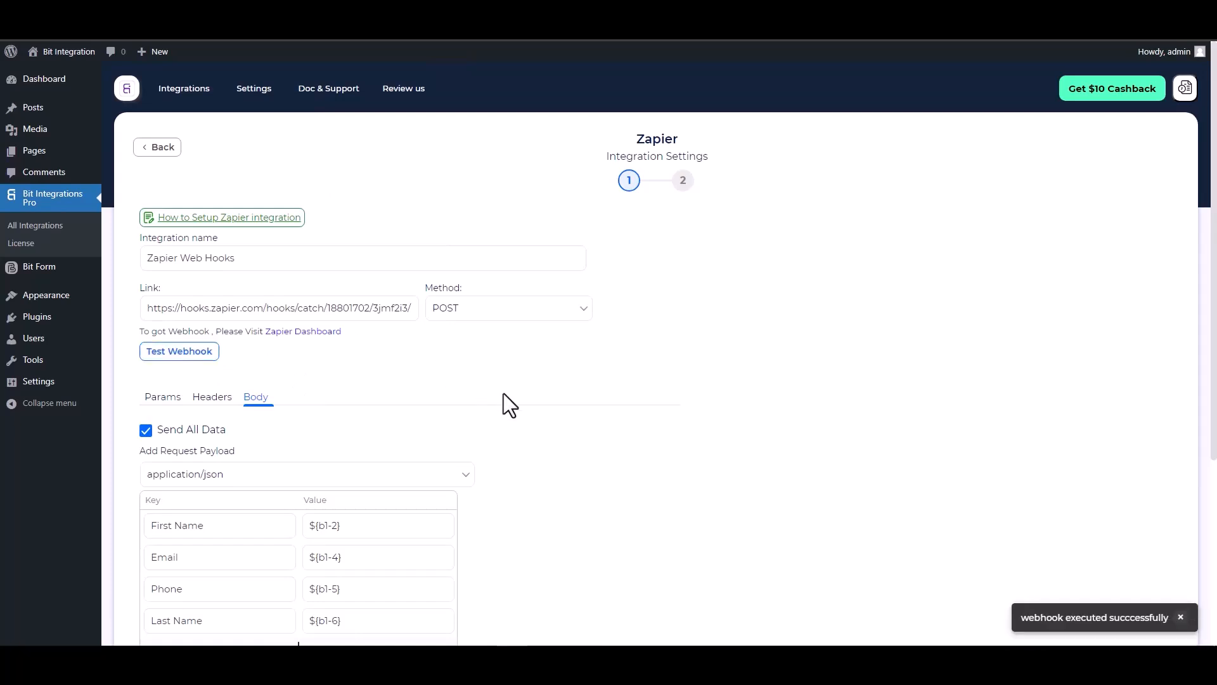
scroll(503, 396, down, 1)
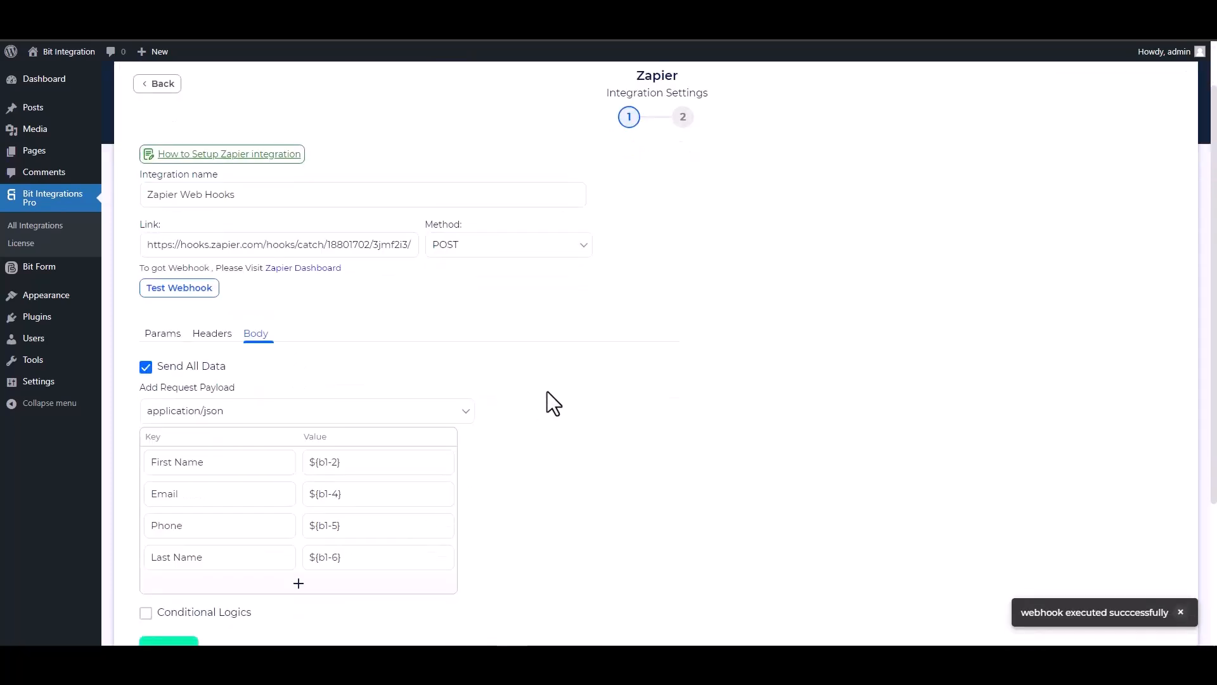
scroll(545, 406, down, 1)
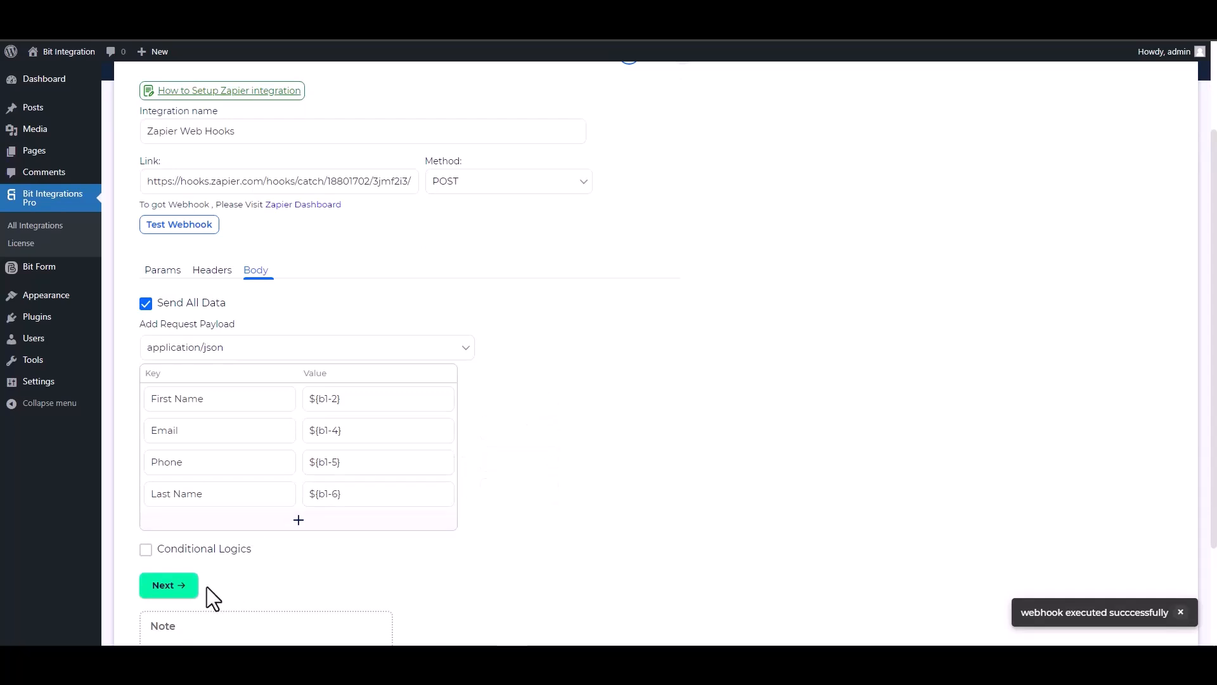
click(189, 596)
click(650, 251)
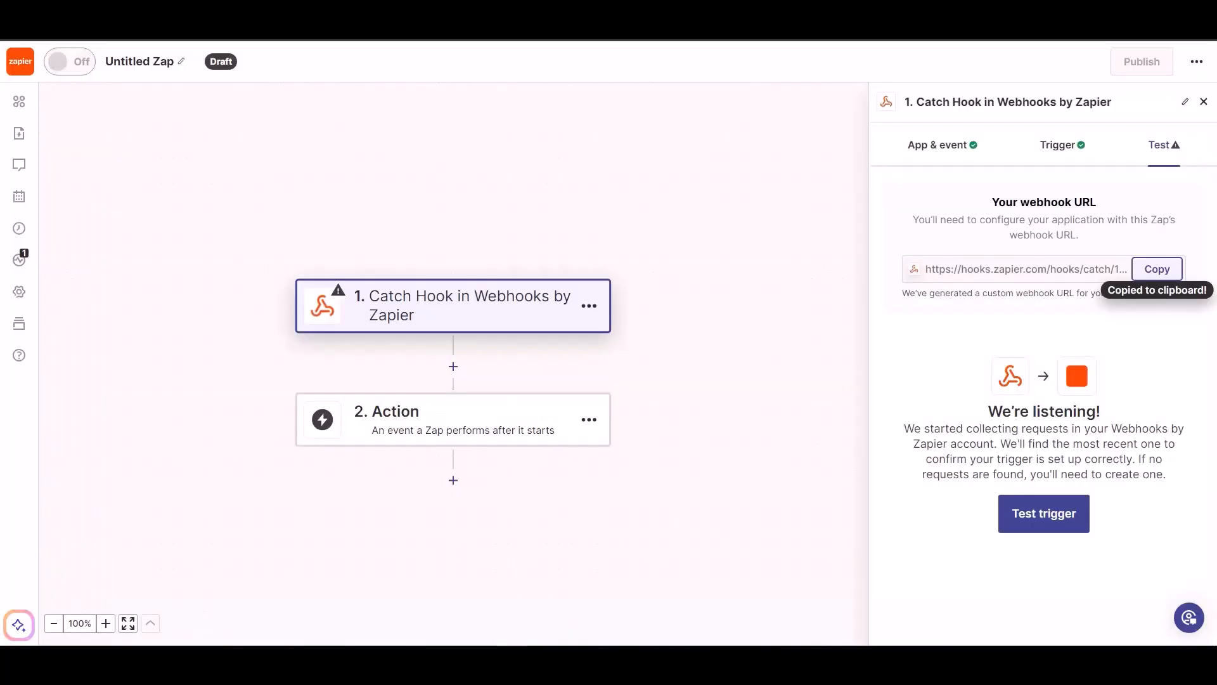
Step: Test the Catch Hook trigger, continue with the found record, and search 'wood' for the action app
click(1029, 518)
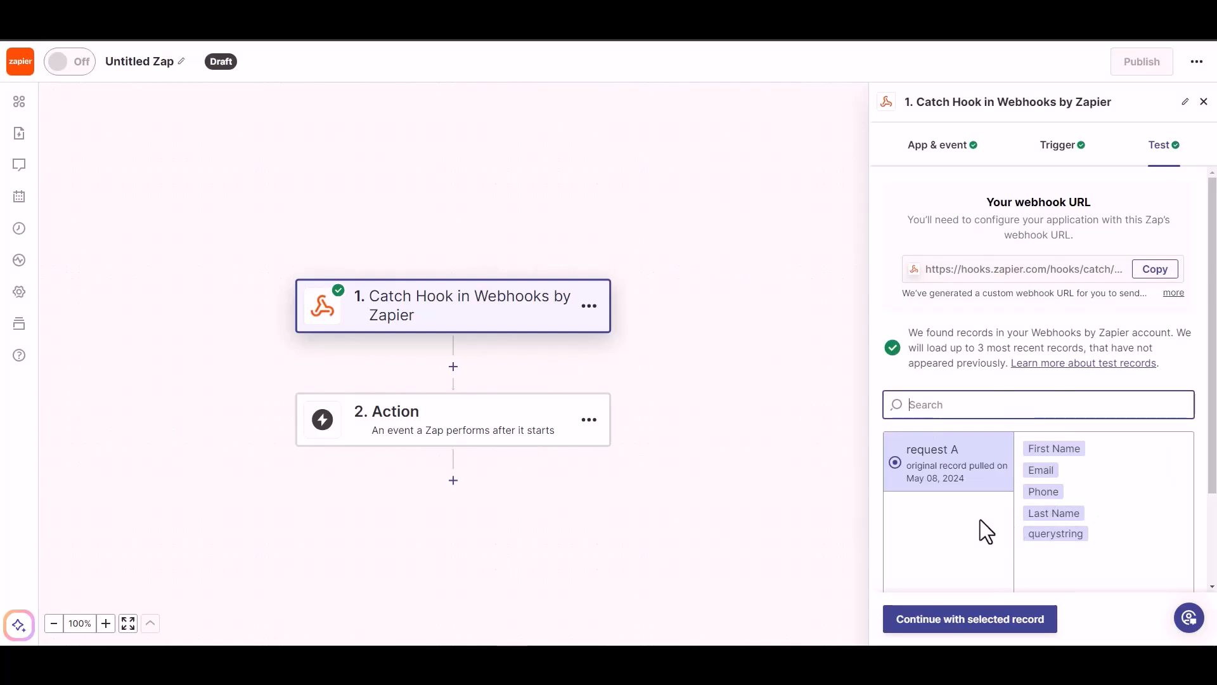
click(980, 624)
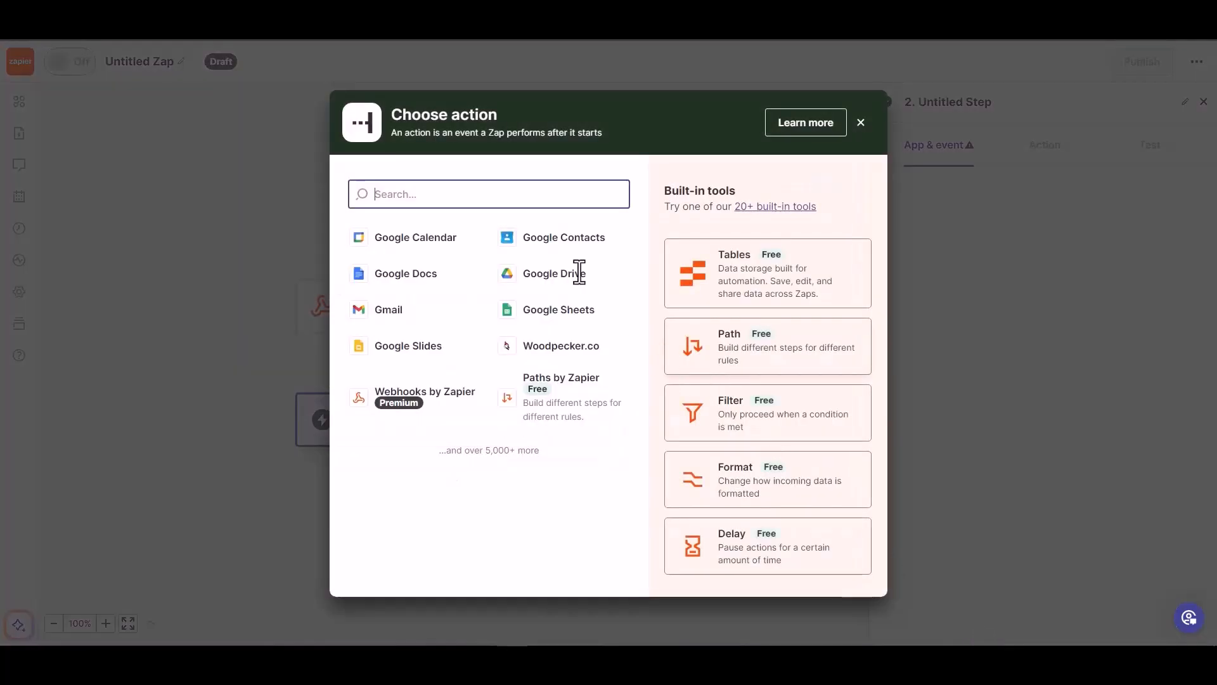
text(wood)
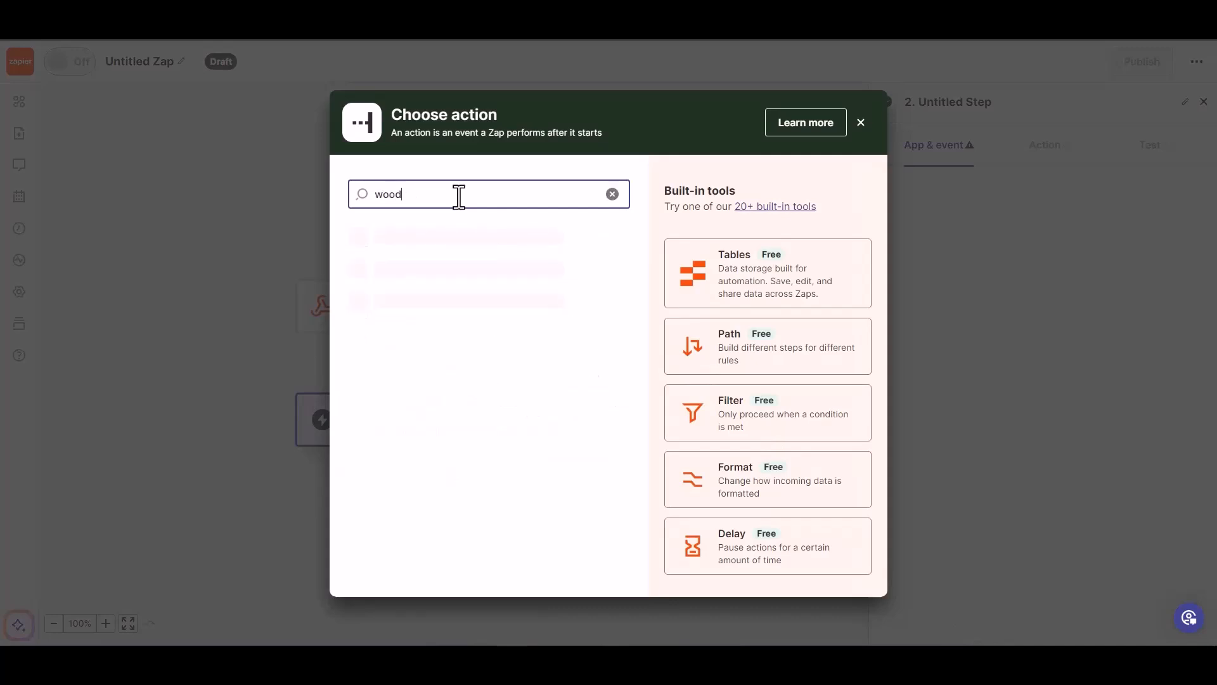
Step: Choose Woodpecker.co with the Create/Update Prospect event and continue to its action fields
click(443, 248)
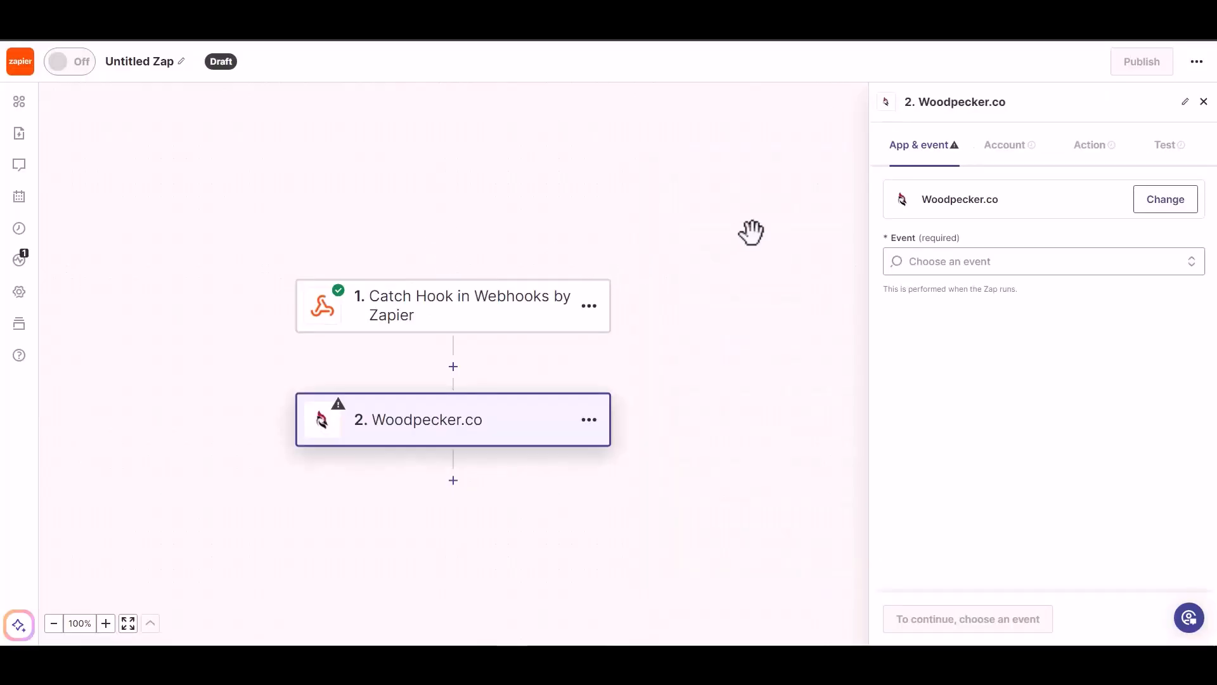
click(976, 270)
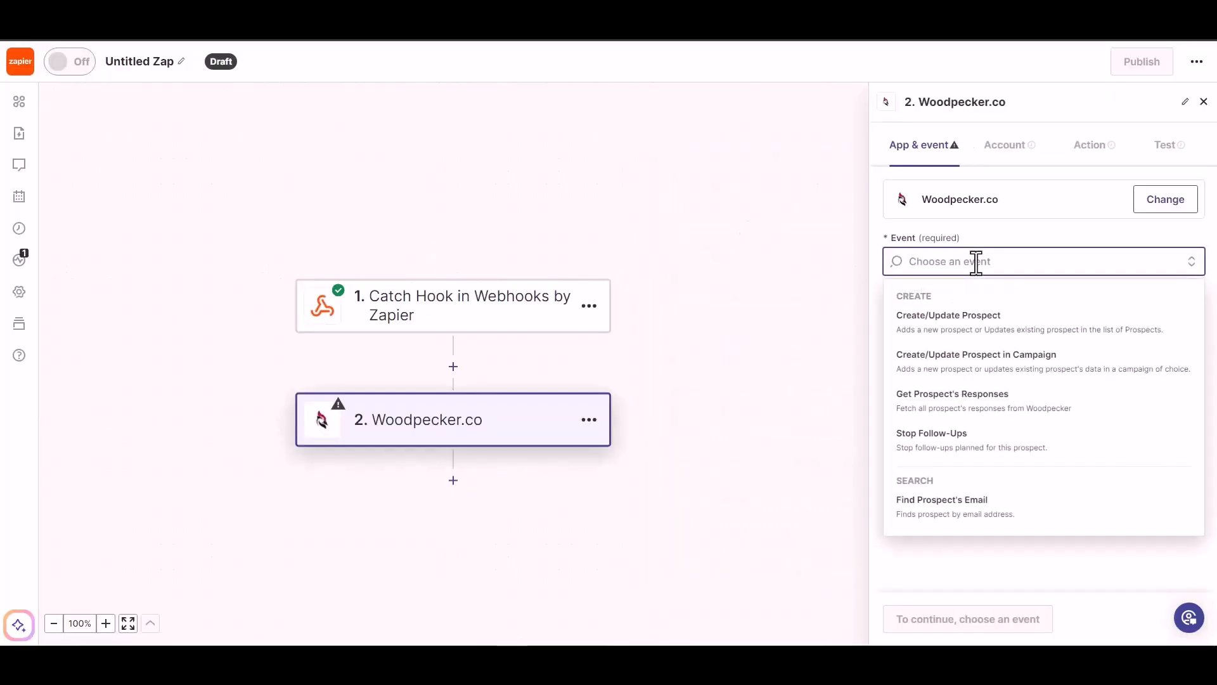
click(976, 328)
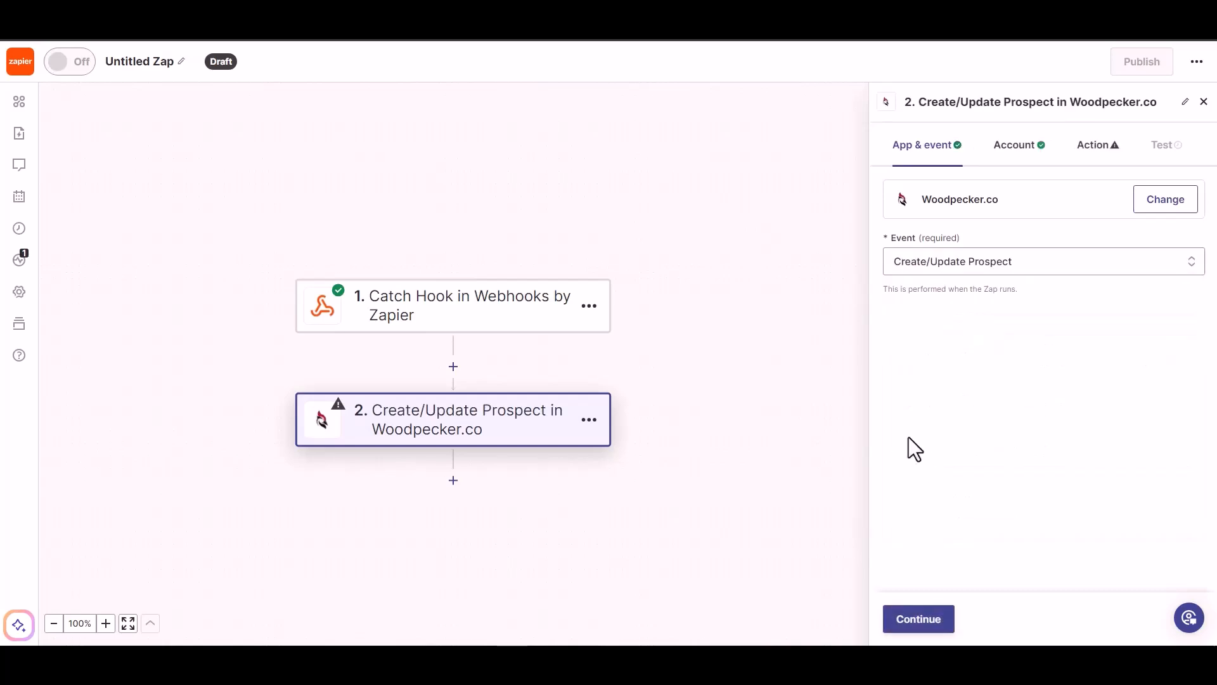
click(911, 625)
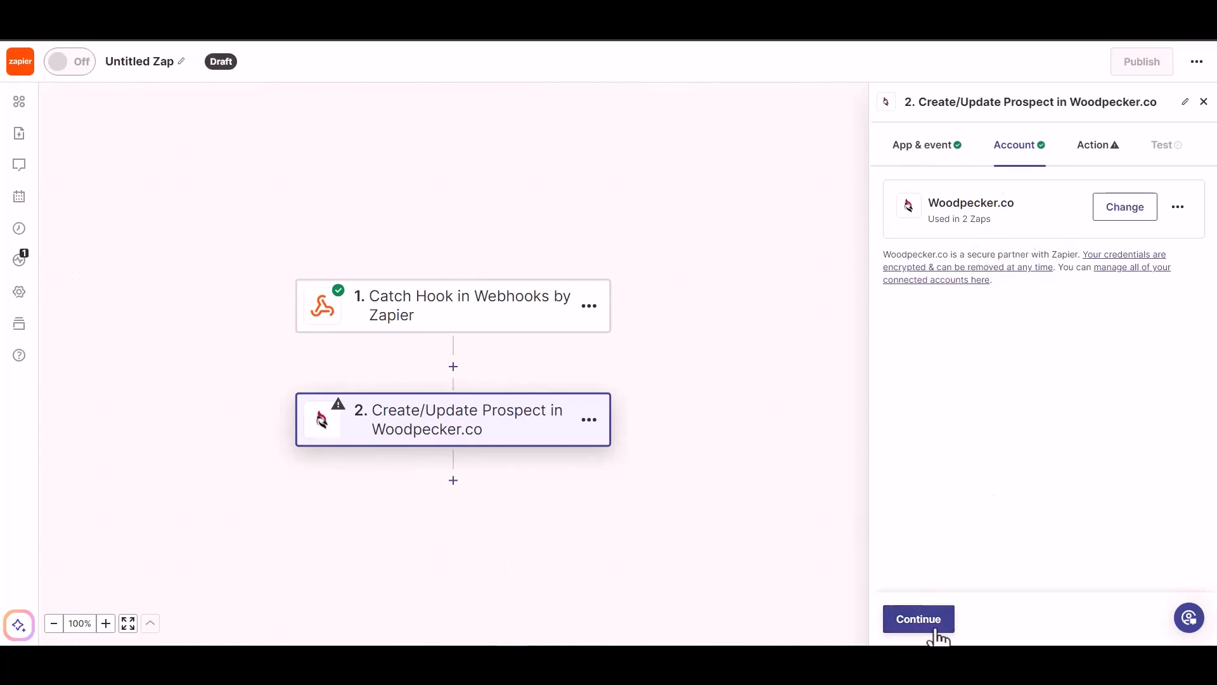
click(916, 627)
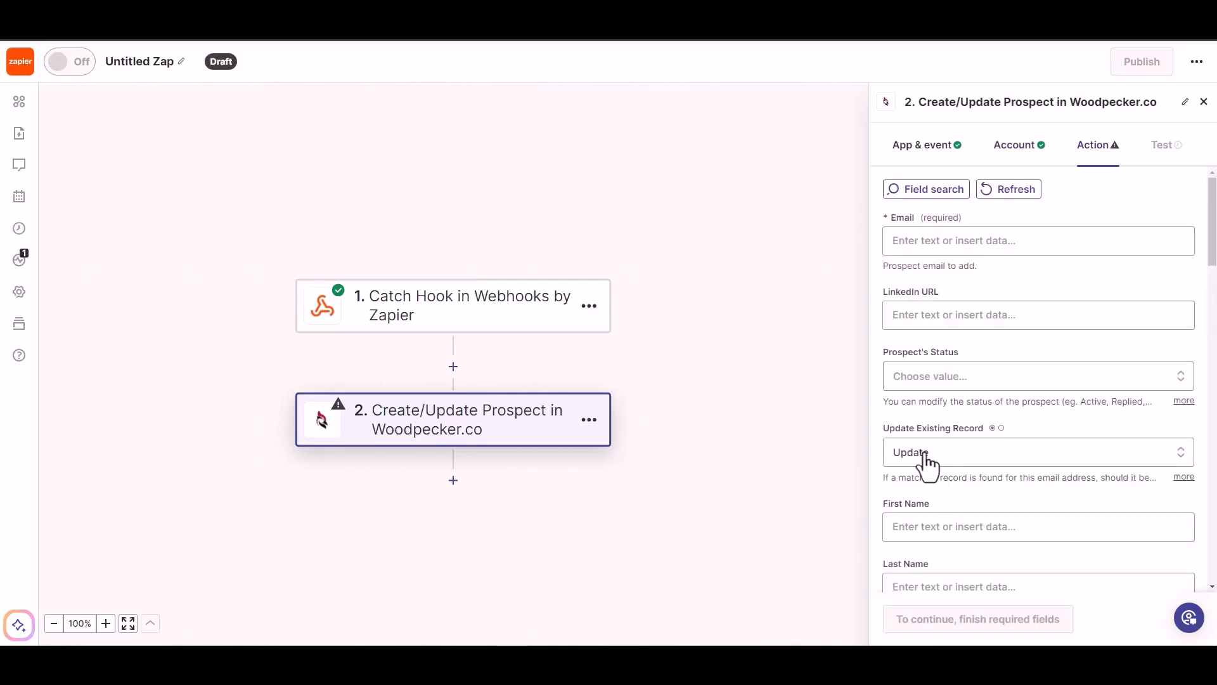
Step: Map the webhook's Email into the Woodpecker.co Email field and set Prospect's Status to ACTIVE
click(950, 241)
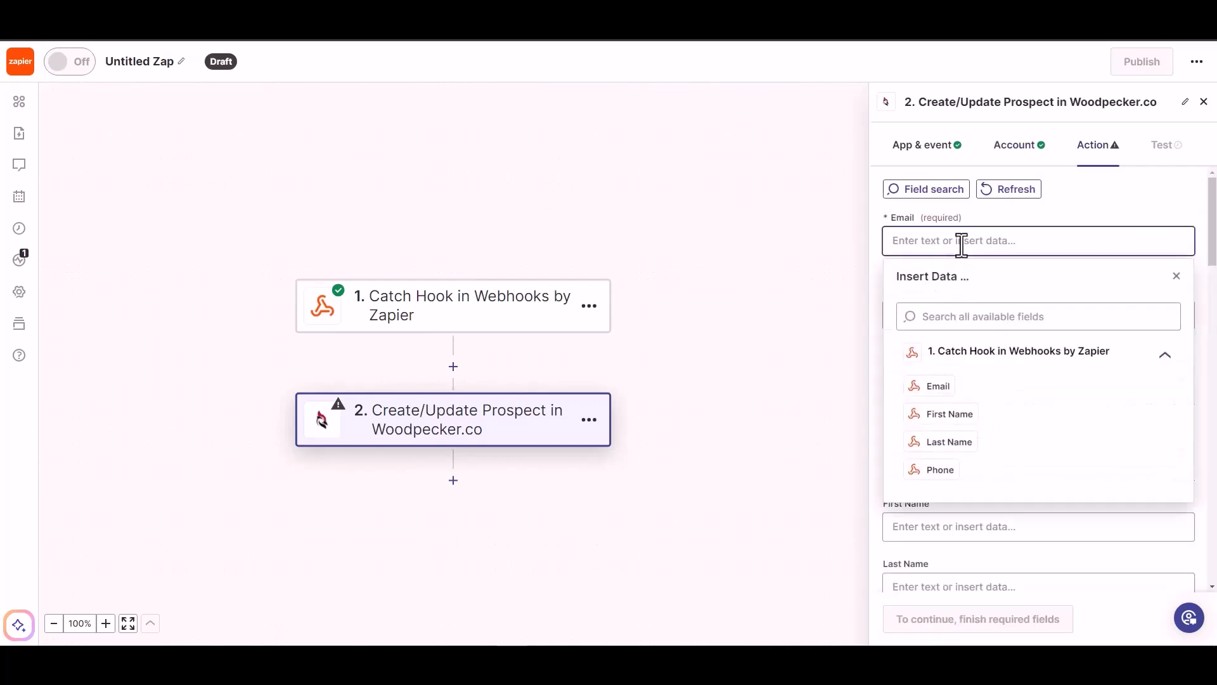
click(935, 386)
click(1071, 219)
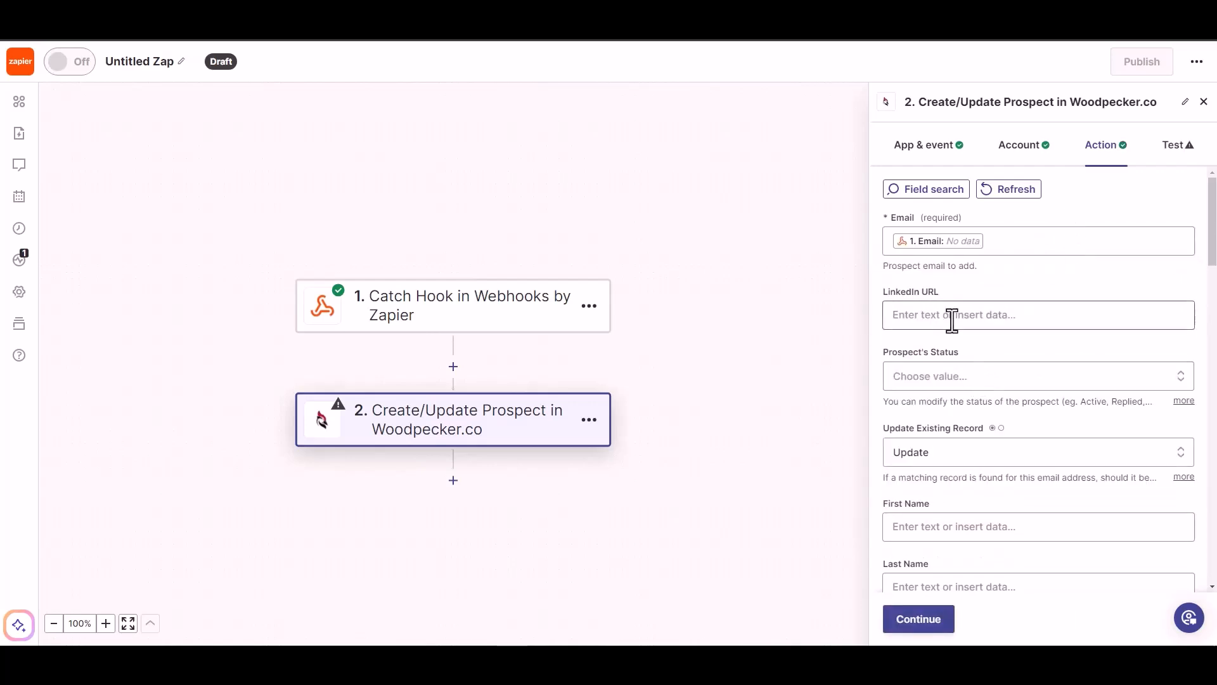
click(958, 377)
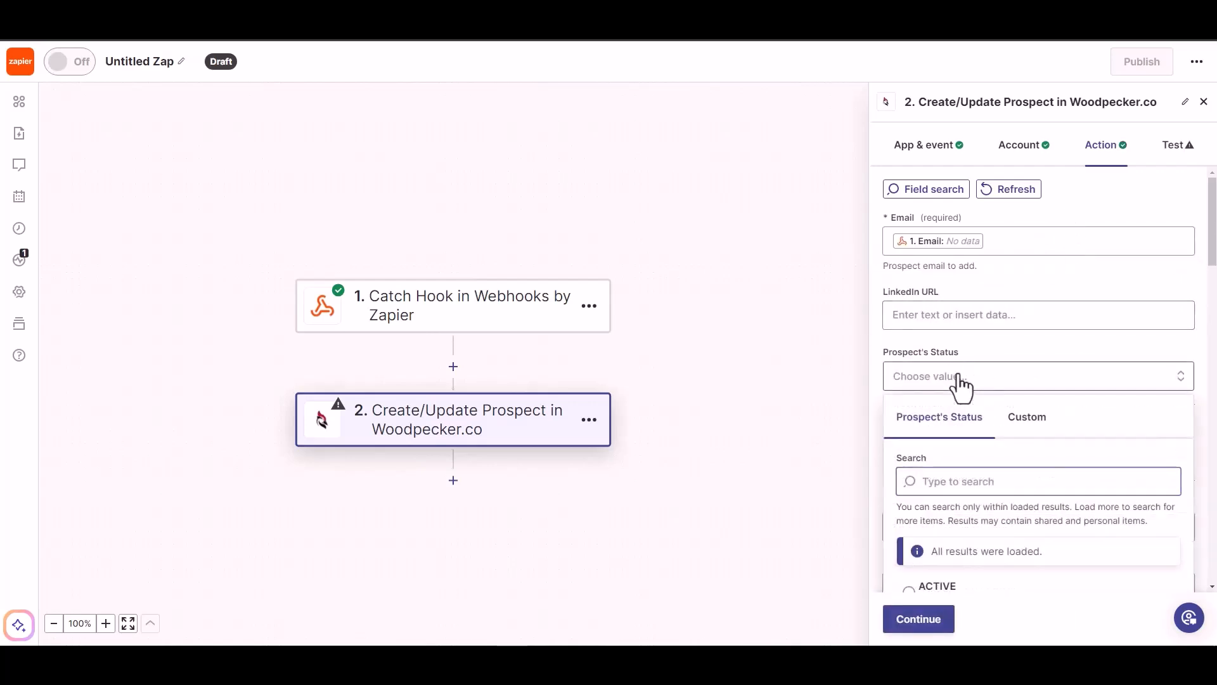
click(964, 315)
click(1002, 295)
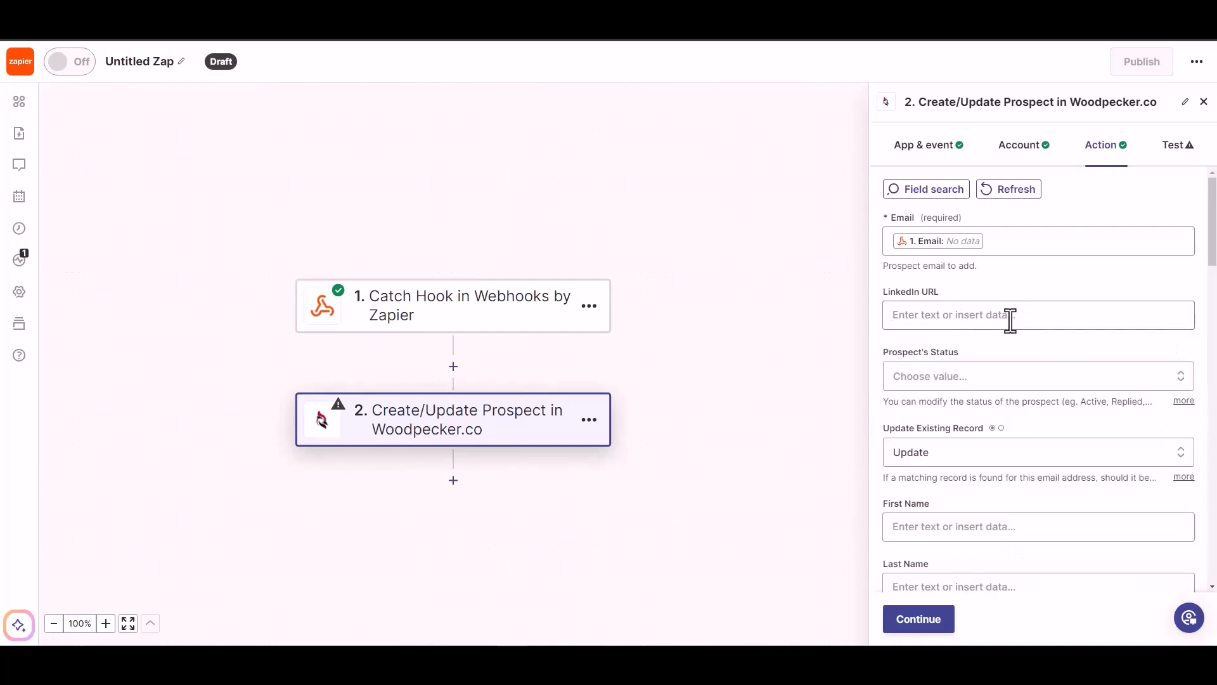
scroll(995, 353, down, 1)
click(1011, 313)
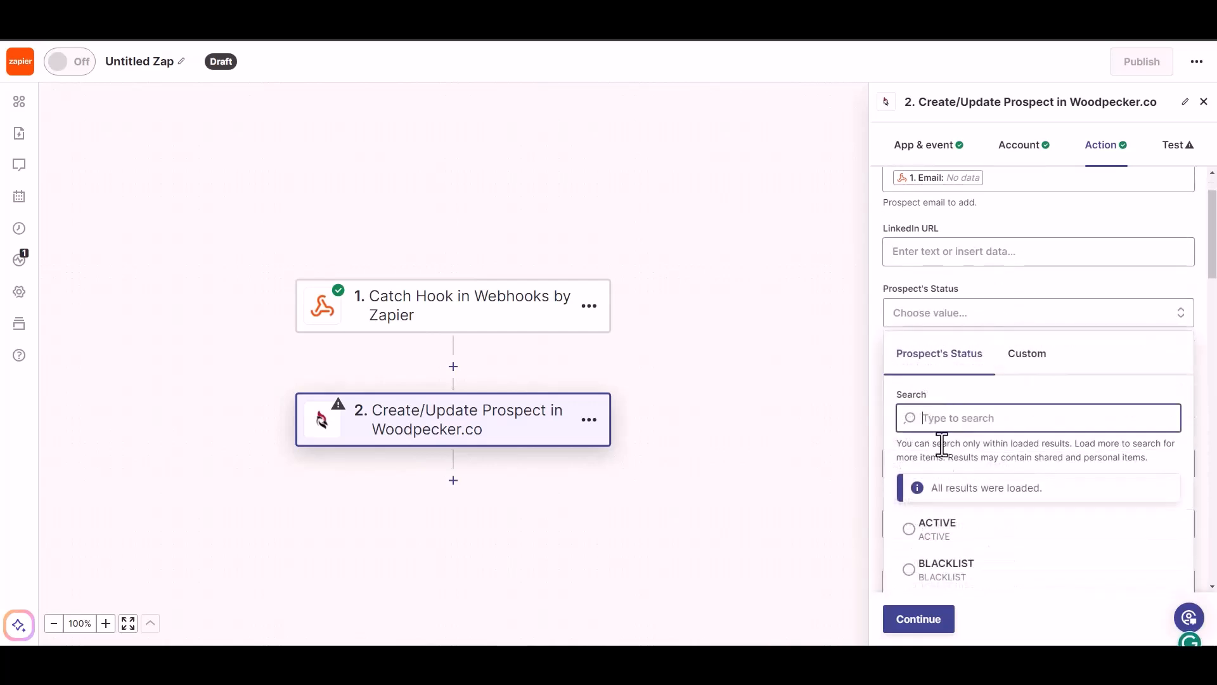
click(937, 530)
Step: Map the webhook's First Name and Last Name into the matching prospect fields
scroll(970, 413, down, 1)
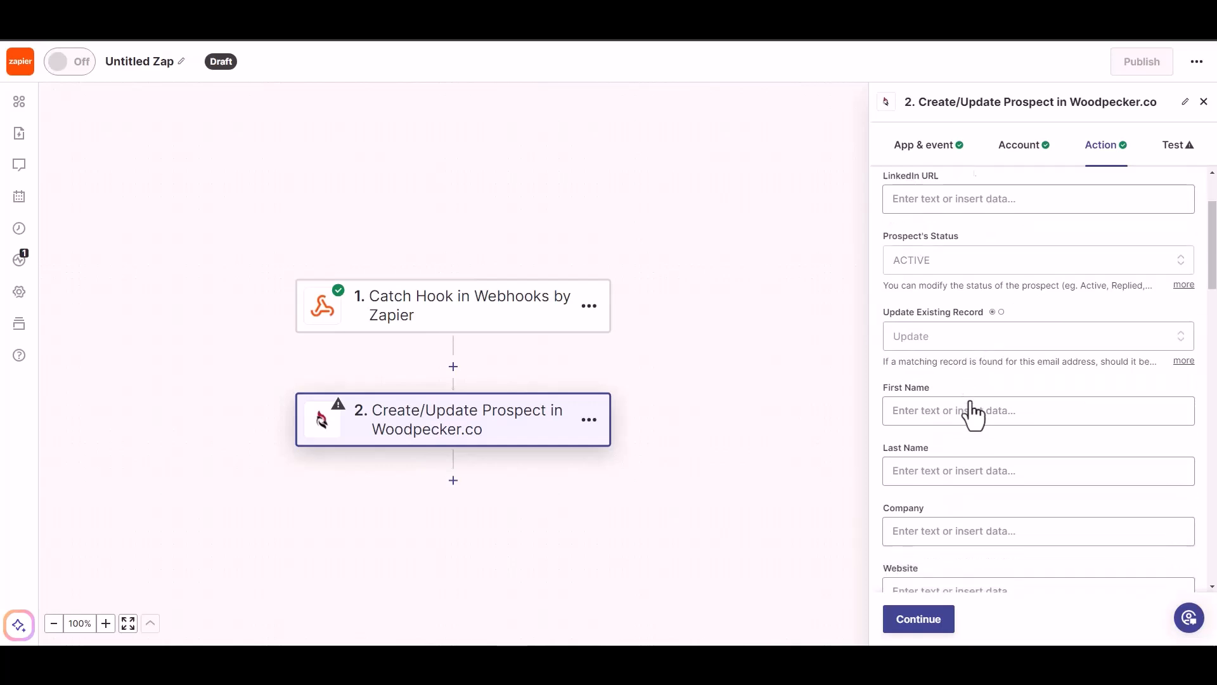
click(961, 401)
click(946, 574)
click(1018, 364)
scroll(1006, 356, down, 1)
click(999, 335)
click(944, 534)
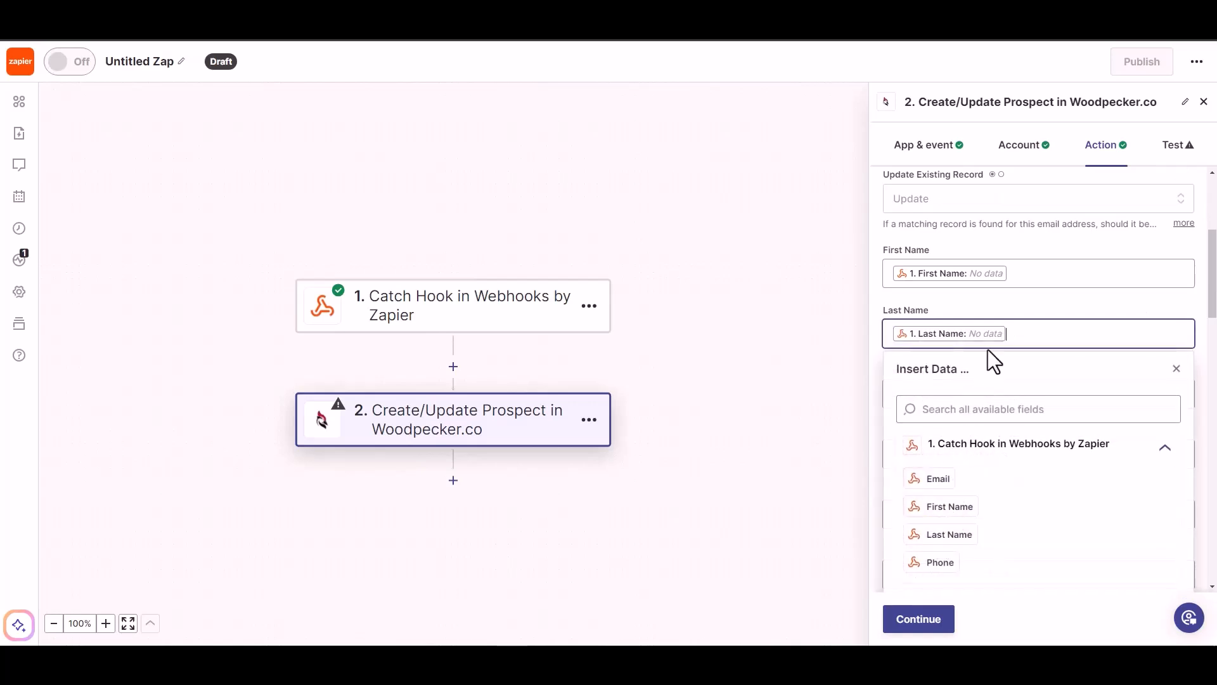
click(1012, 309)
Step: Map the webhook's Phone into the Phone field and continue to testing
scroll(1012, 309, down, 1)
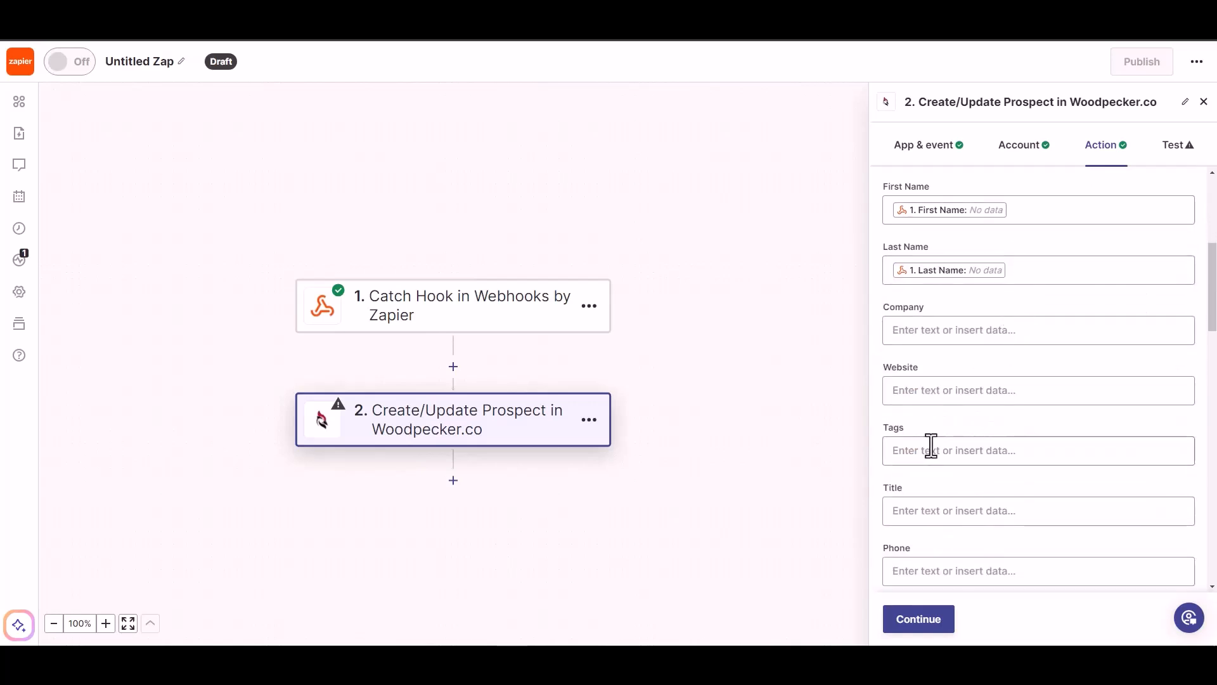
scroll(943, 523, down, 1)
click(954, 508)
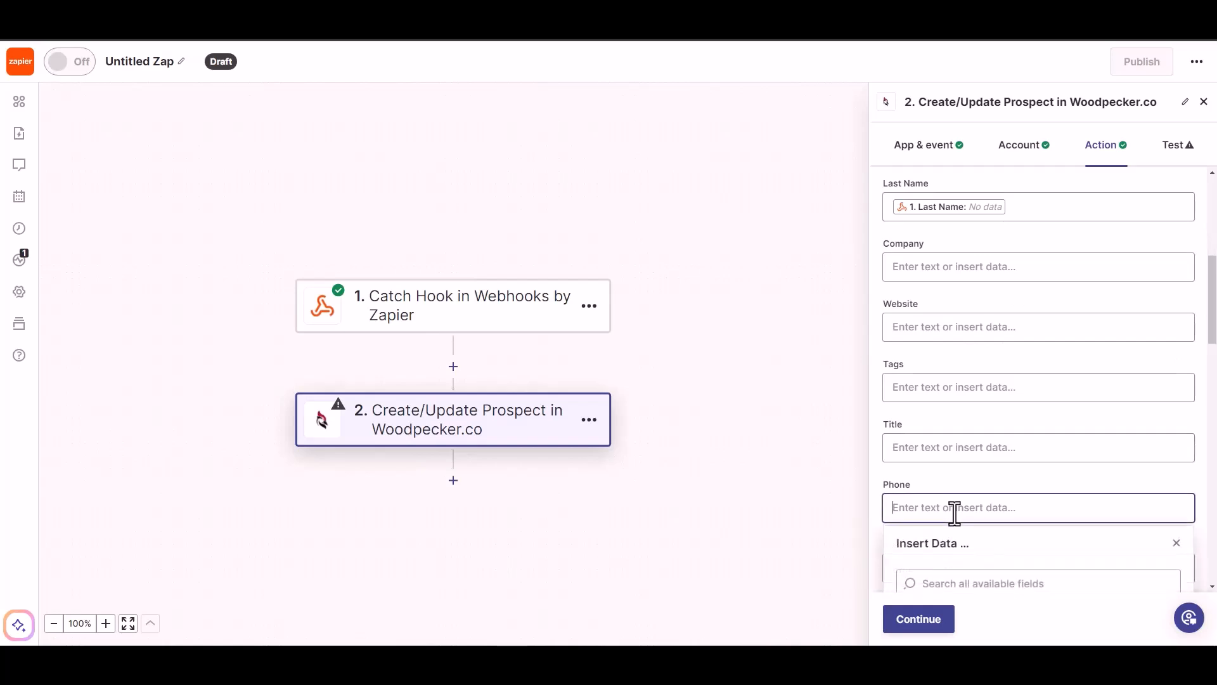
click(940, 547)
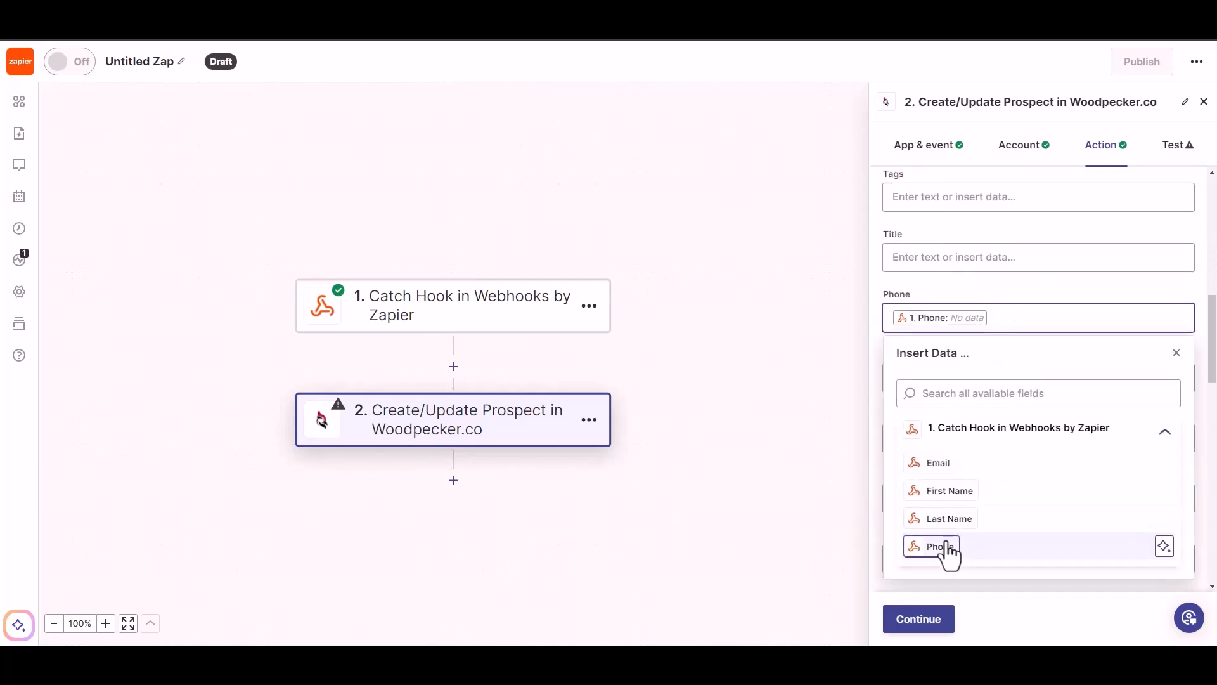
click(1000, 291)
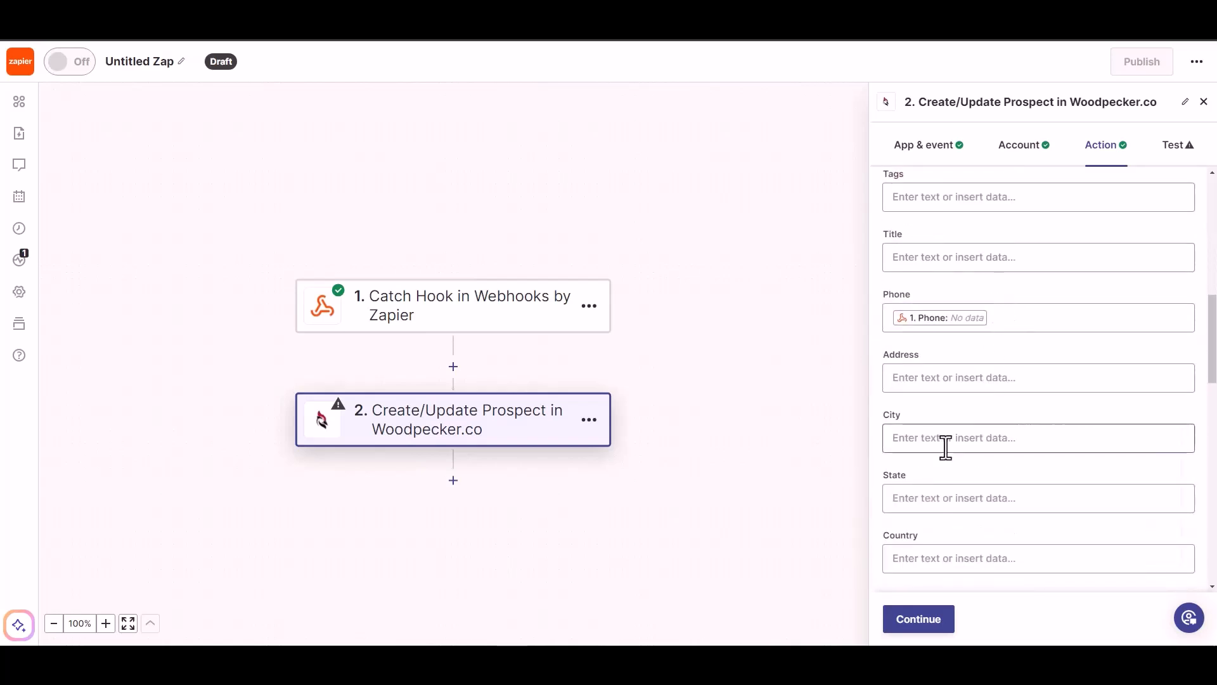
scroll(945, 457, down, 5)
click(916, 623)
Step: Skip the test, publish the Zap, rename it 'Bit Integrations', and open the site's contact widget
click(927, 620)
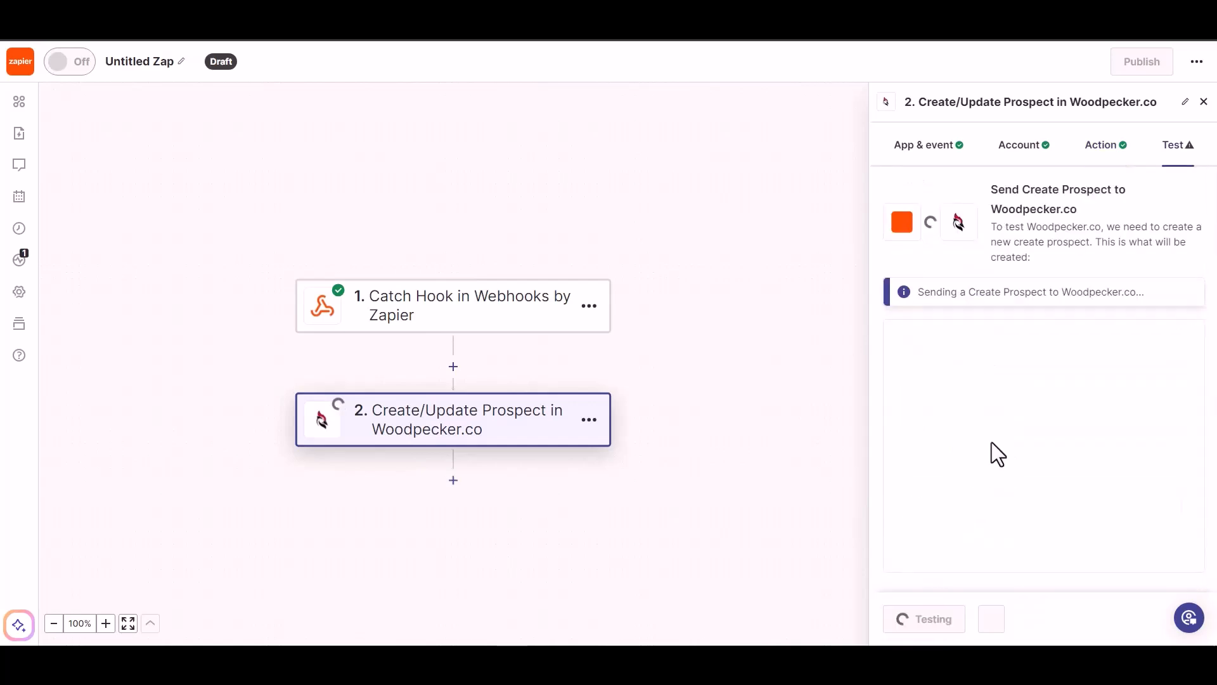
click(991, 617)
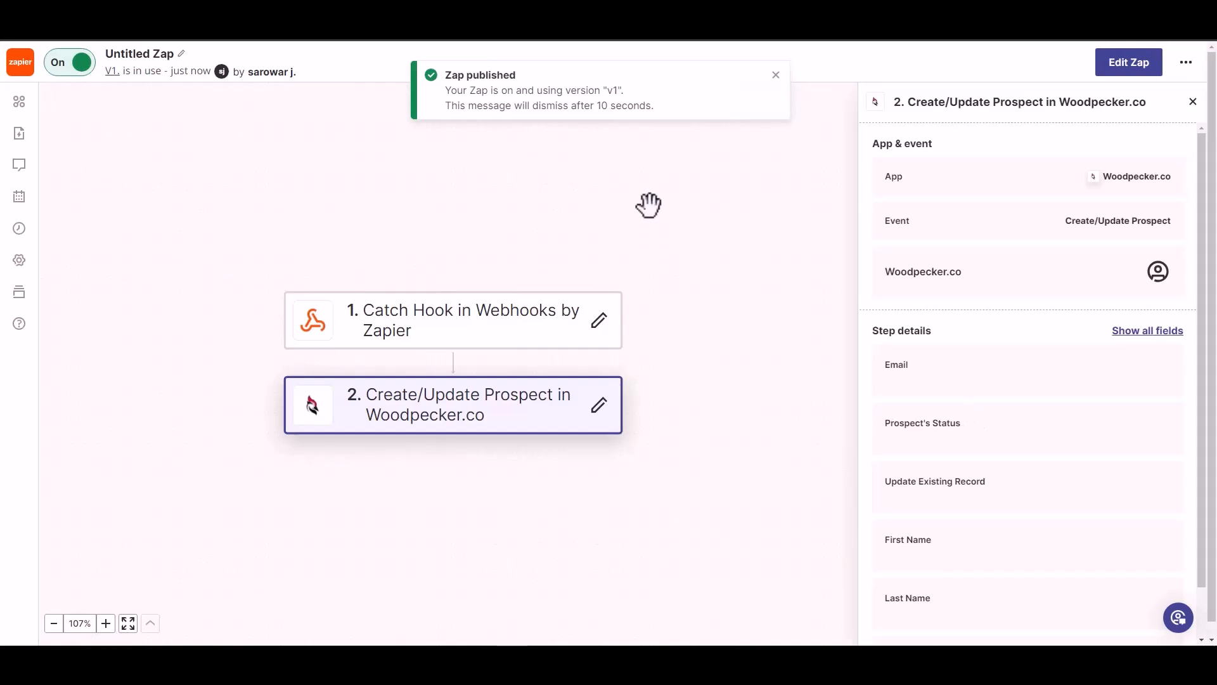
click(150, 54)
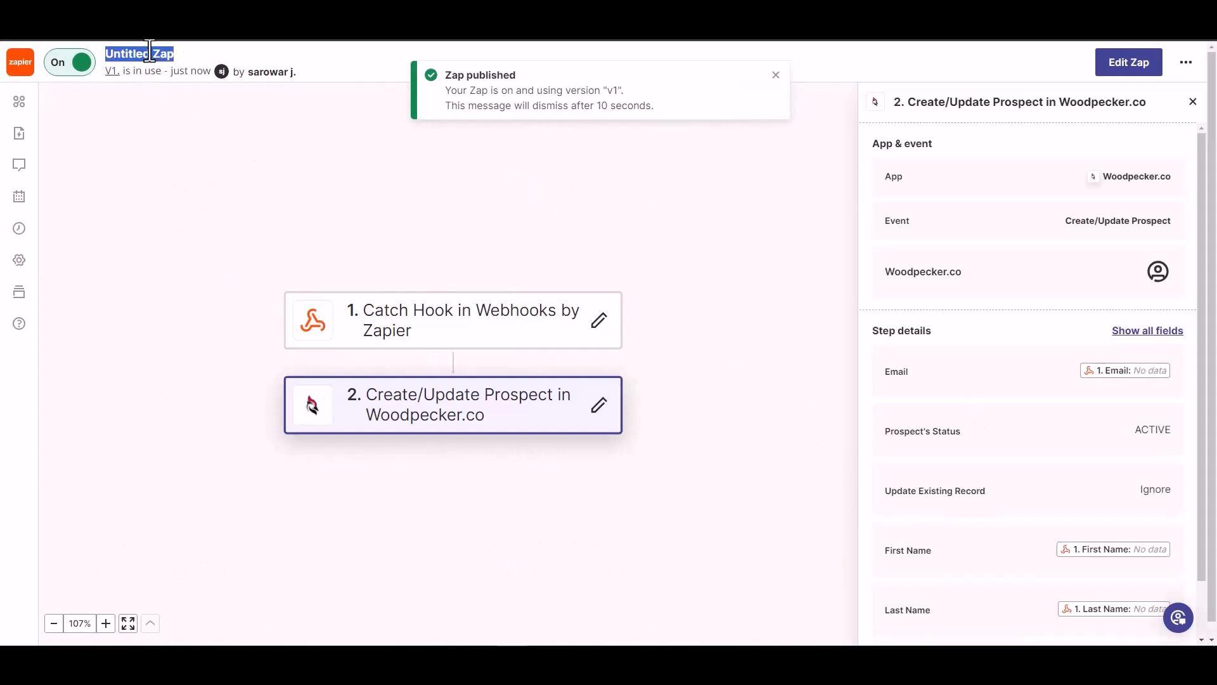
text(Bit Integrations)
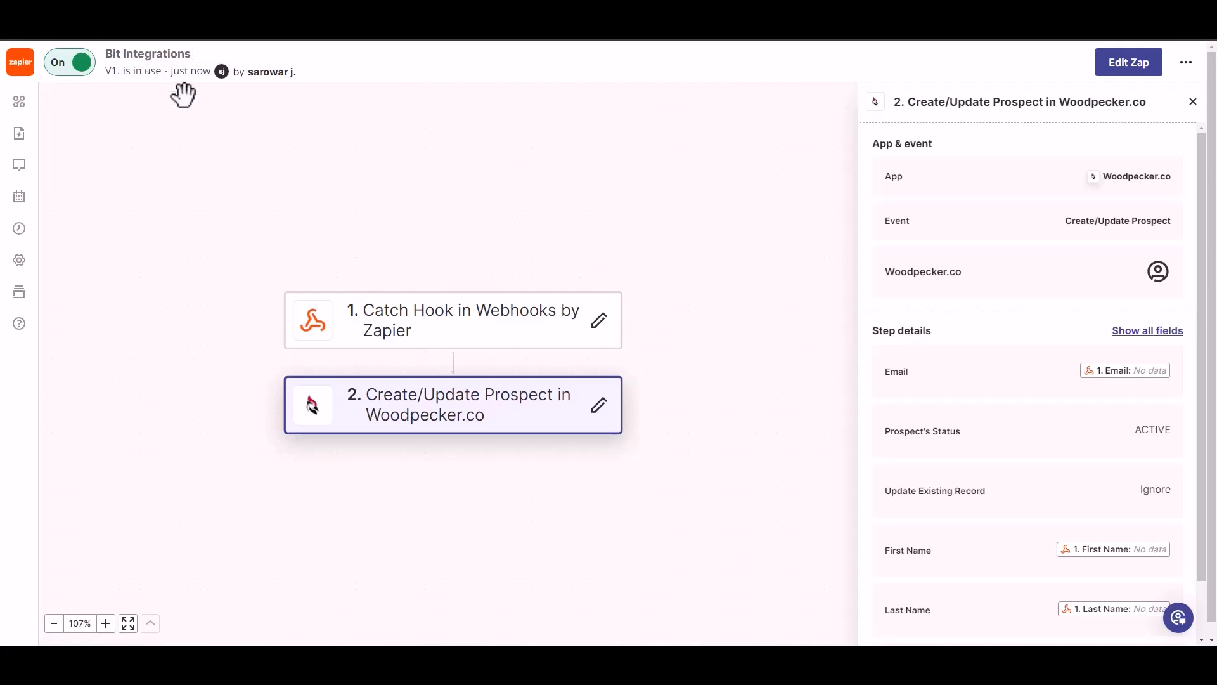
click(218, 124)
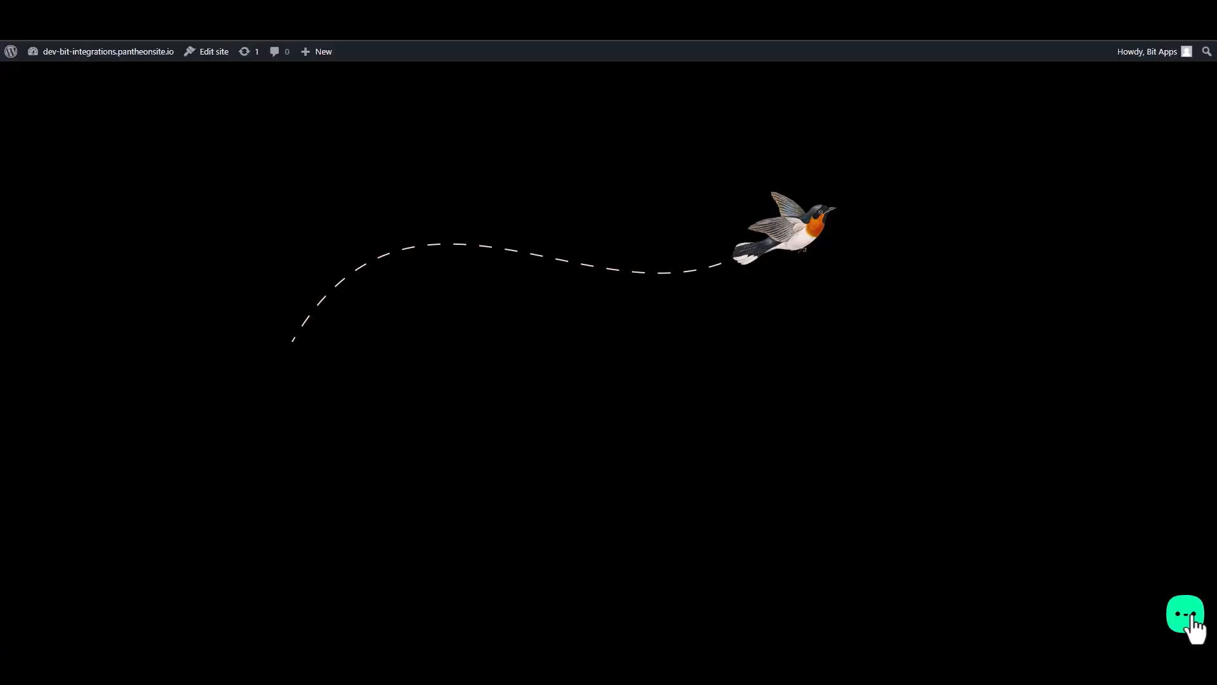
click(1185, 624)
Step: Submit the Custom Form with first name Bit, last name Integrations, an email address and number 444
click(1143, 571)
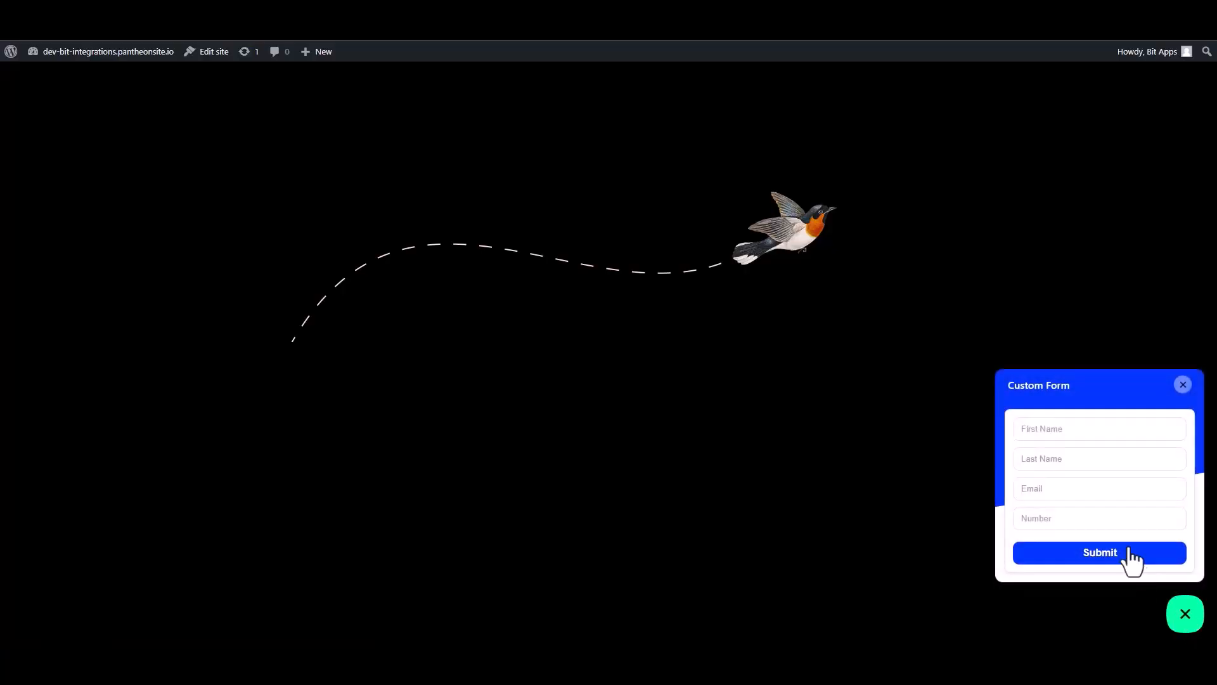
click(1077, 431)
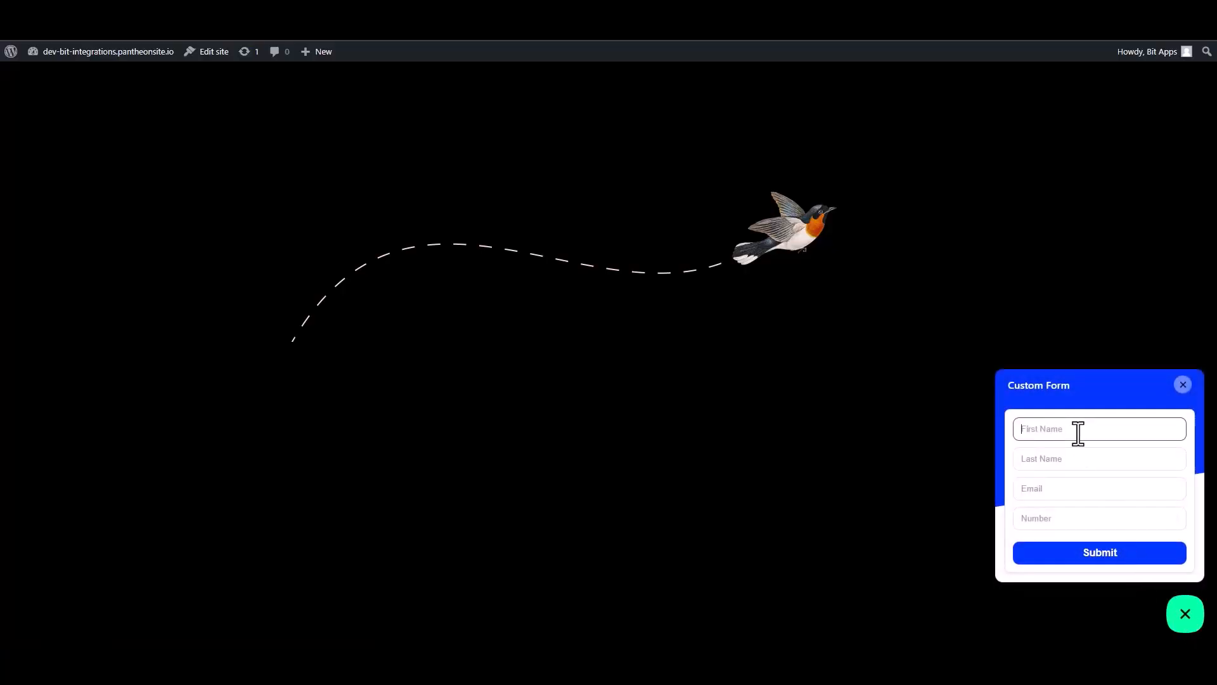
text(Bit)
click(1070, 459)
text(Integra)
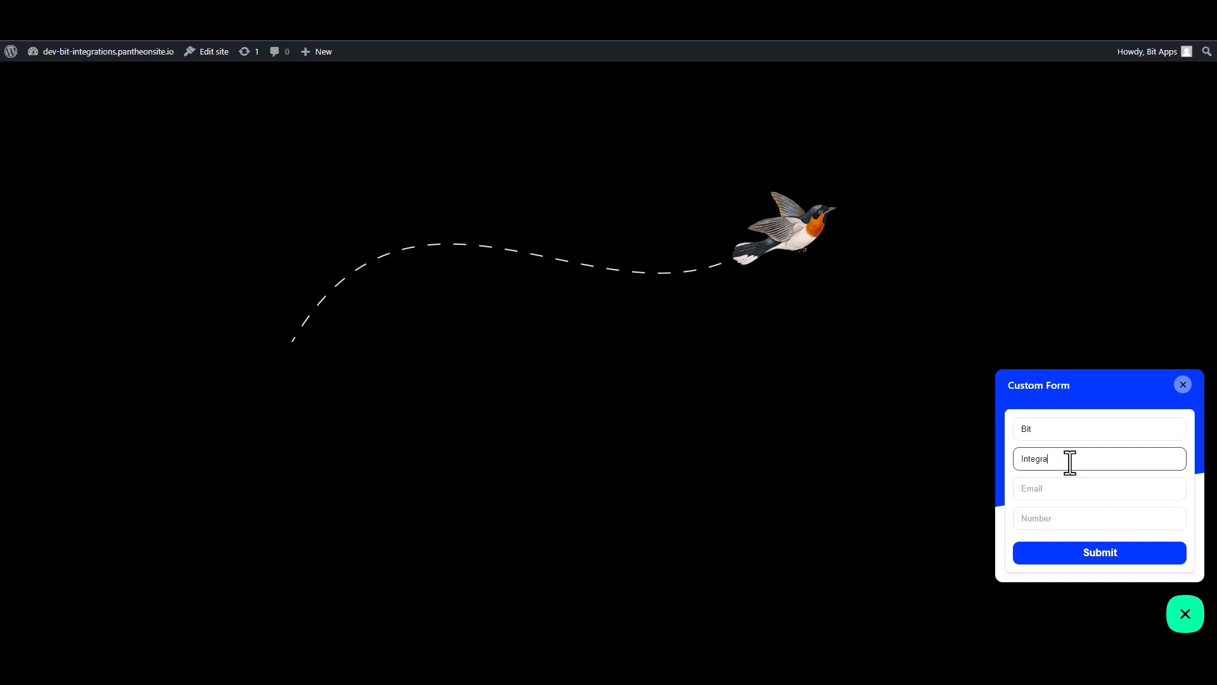
text(tiona)
key(BackSpace)
key(BackSpace)
click(1154, 493)
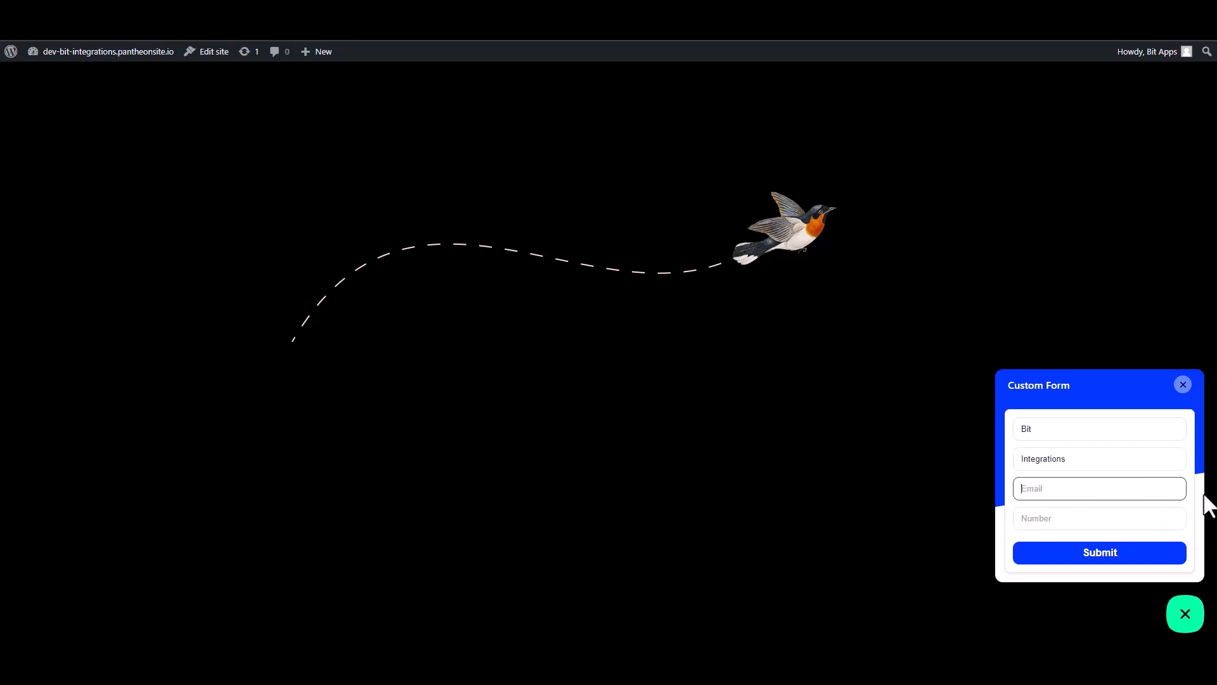
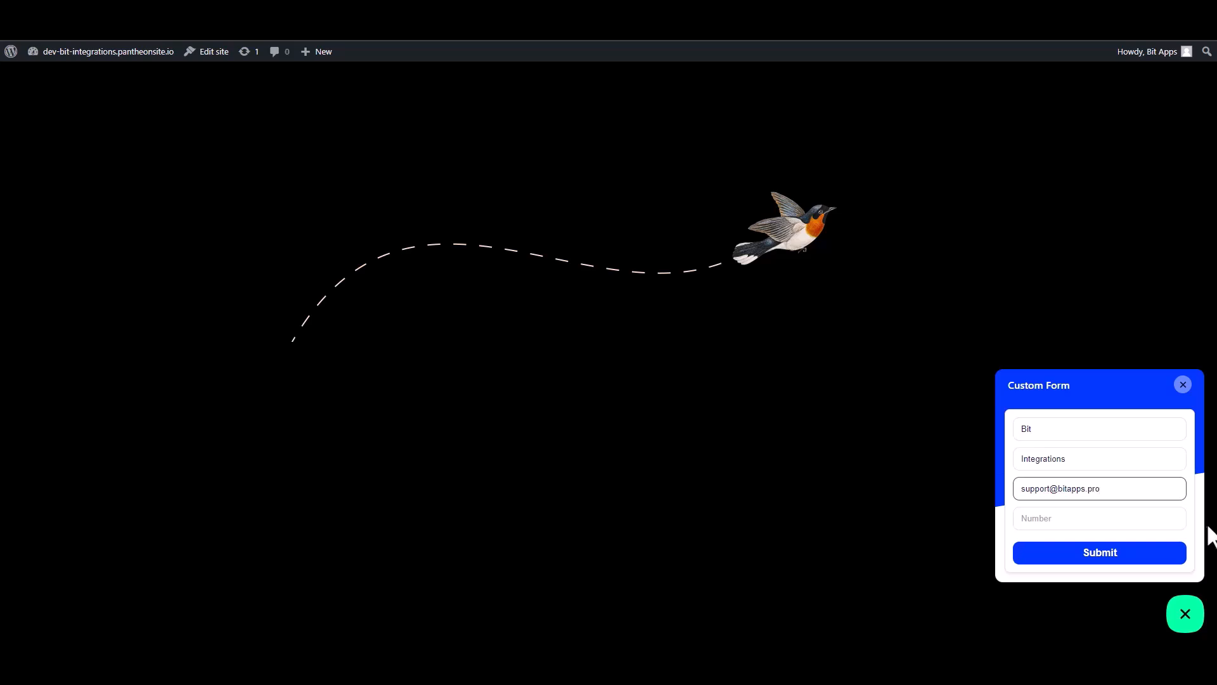
click(1181, 521)
text(444555666)
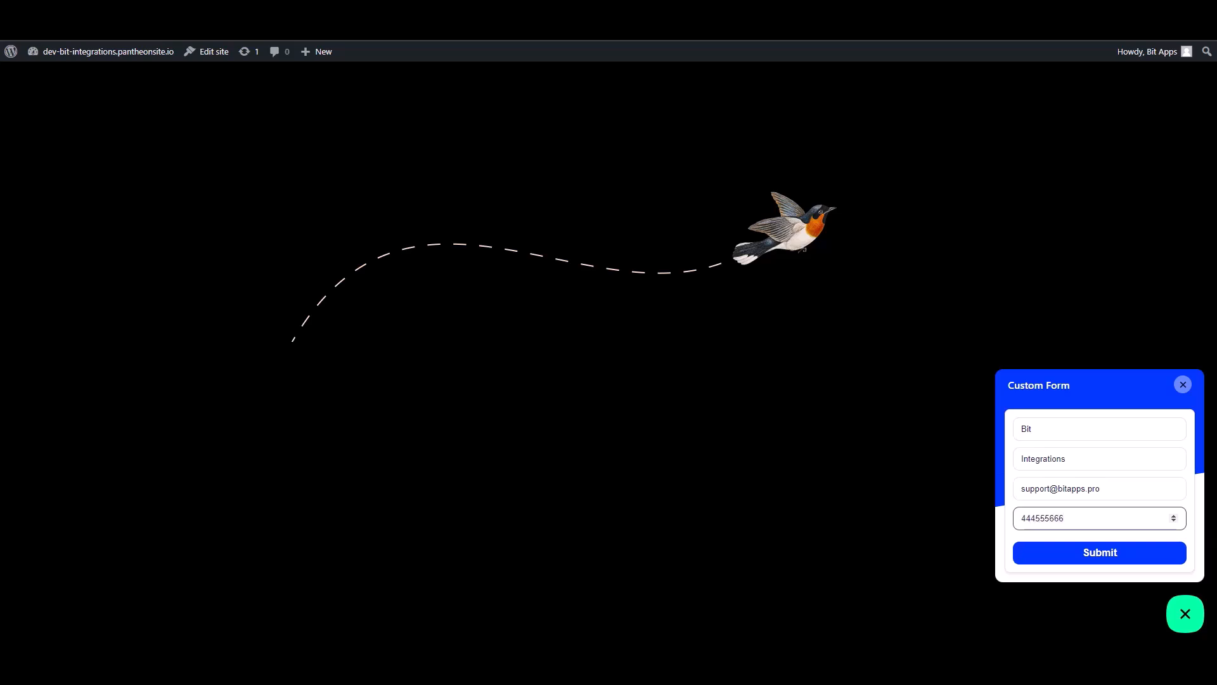
click(1148, 556)
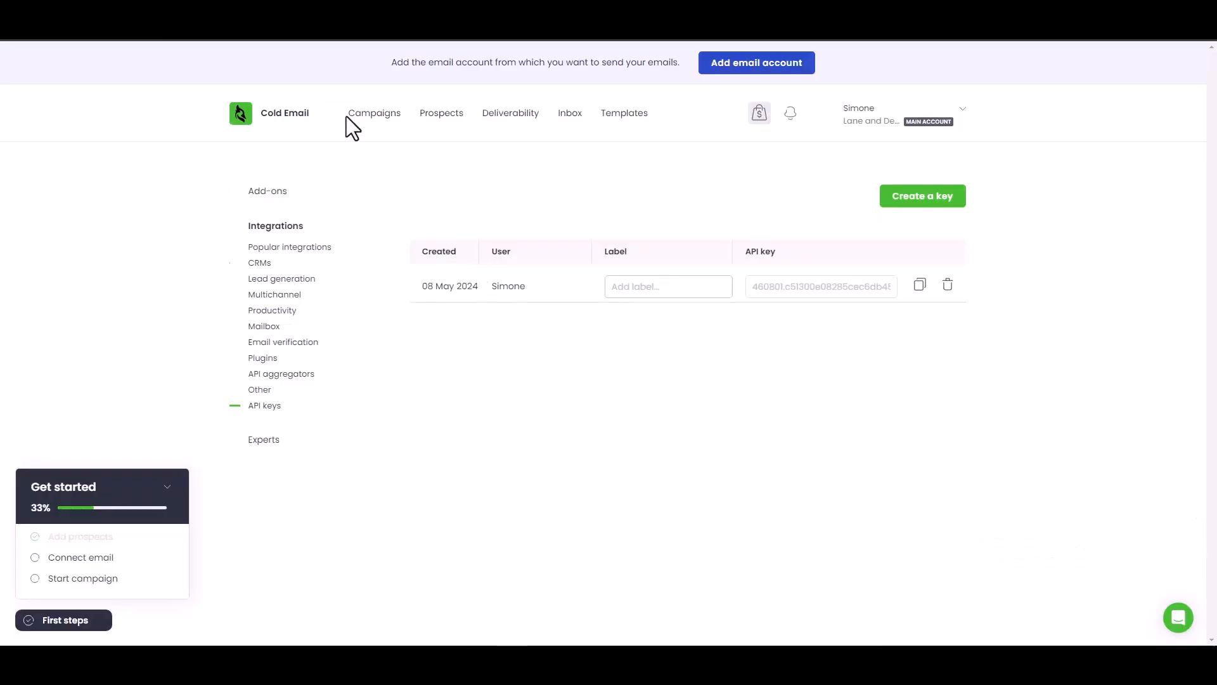
Step: Open Woodpecker.co's Prospects list to confirm Bit Integrations arrived as an ACTIVE prospect
click(451, 114)
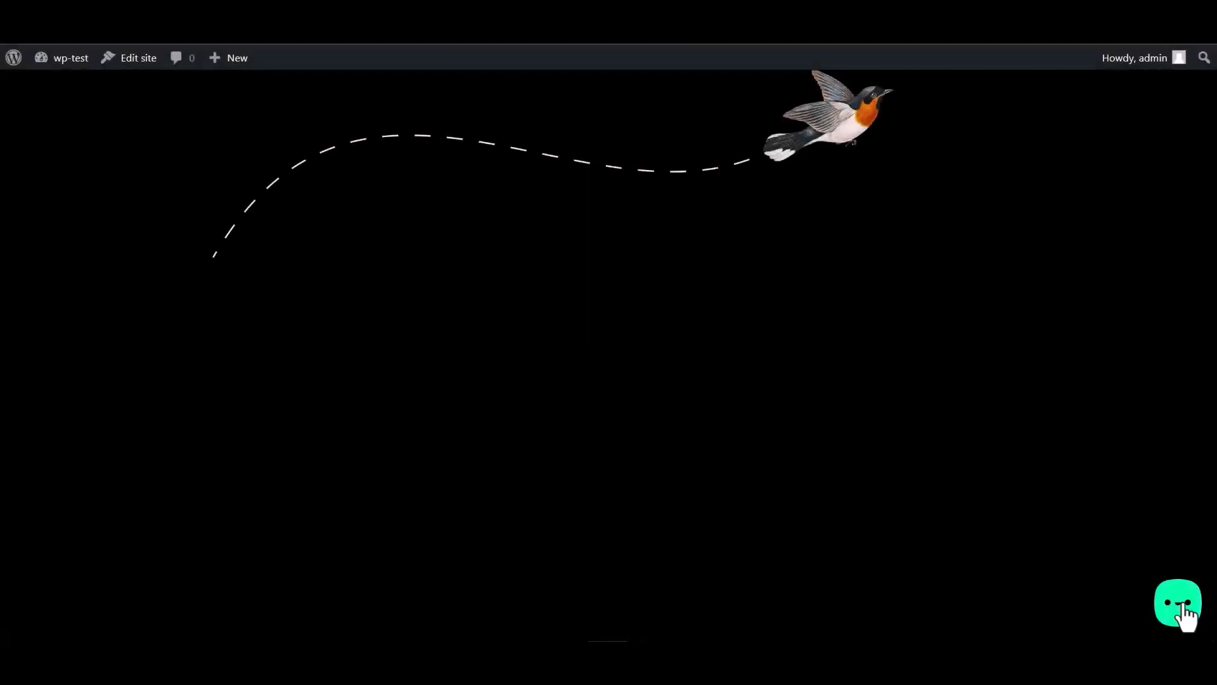
Step: Submit the widget's Bit Integrations form with name 'Bit Integrations', an email address and a contact number
click(1183, 605)
click(1106, 549)
click(1011, 409)
text(Bit Integrations)
click(1021, 442)
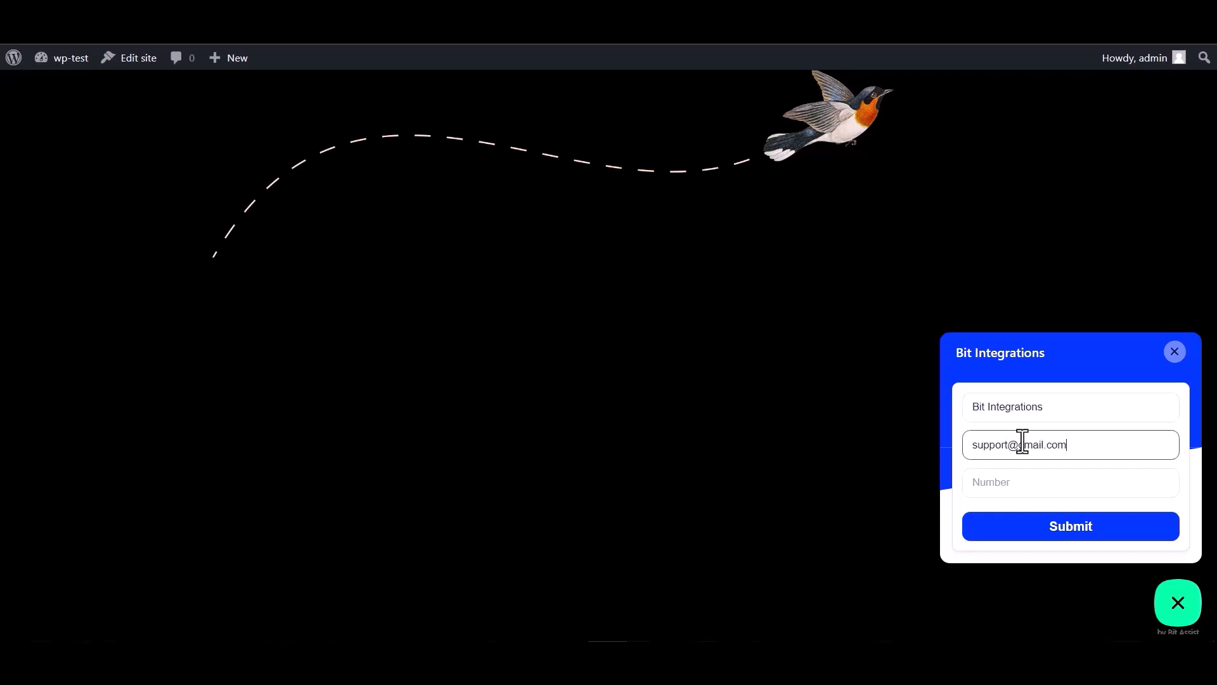
click(1004, 474)
text(444555666)
click(1070, 537)
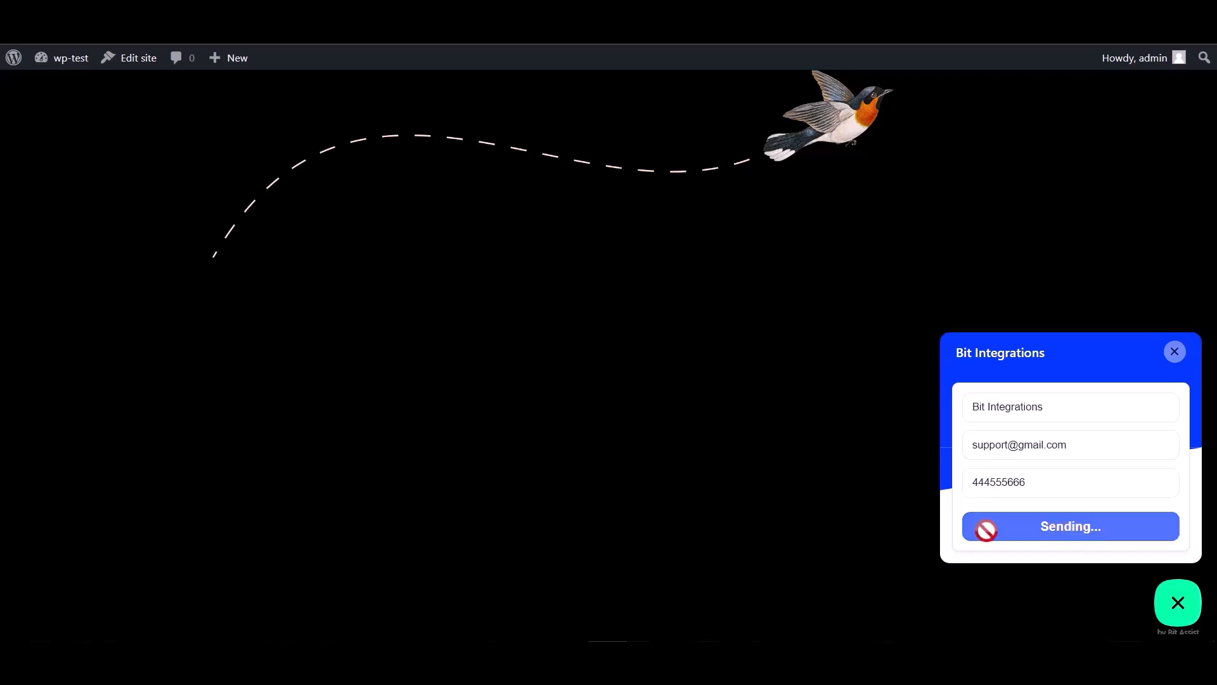